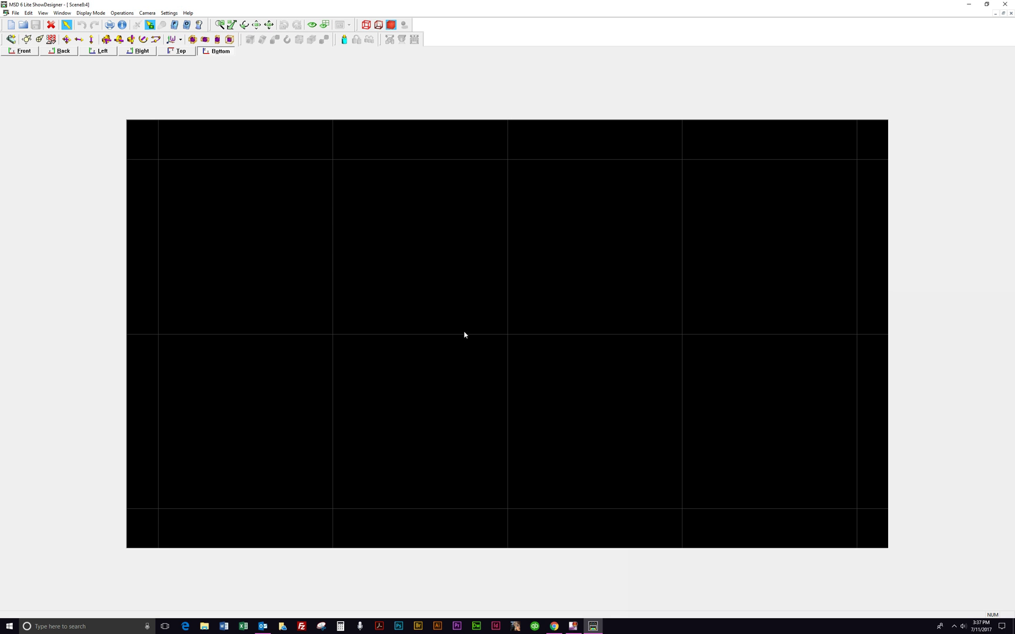
# Import the Pig object from the Animals.mlb model library into the scene's object list.
pyautogui.click(42, 13)
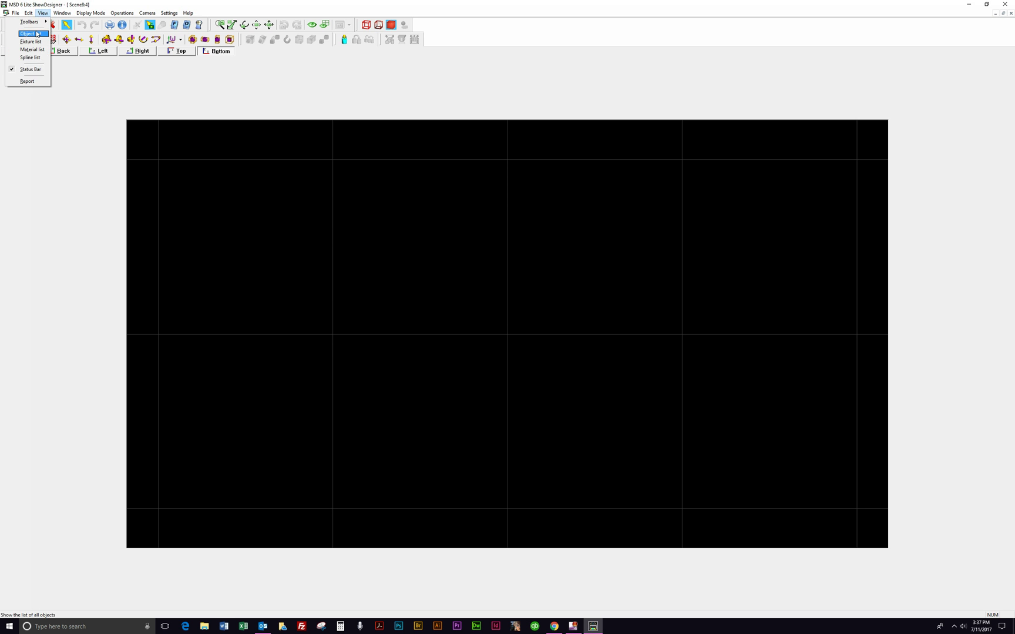
pyautogui.click(28, 33)
pyautogui.click(230, 259)
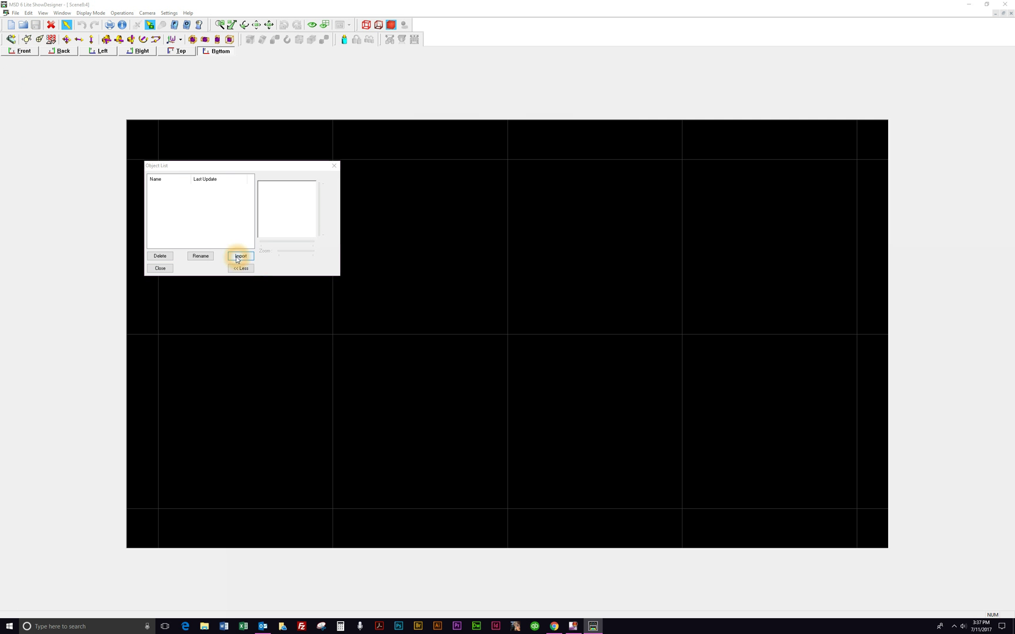
pyautogui.doubleClick(459, 300)
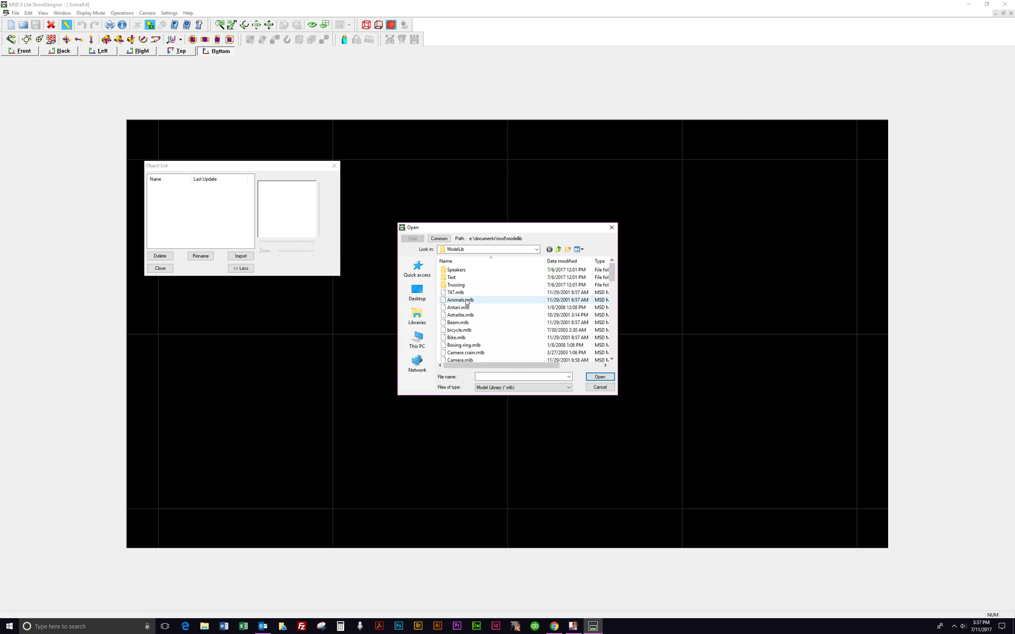
pyautogui.click(15, 84)
pyautogui.click(27, 132)
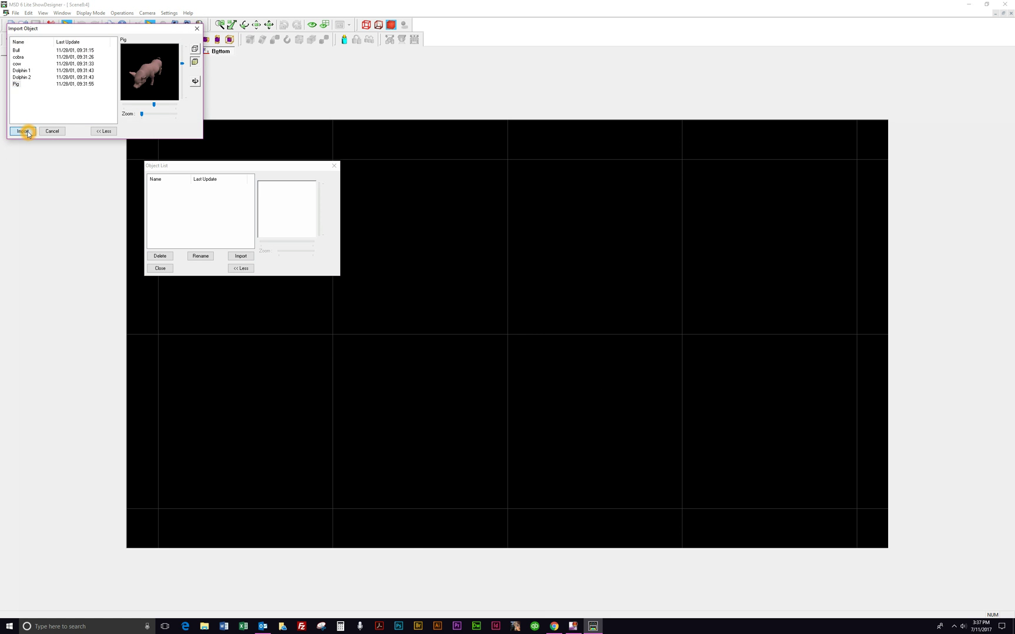
pyautogui.click(156, 272)
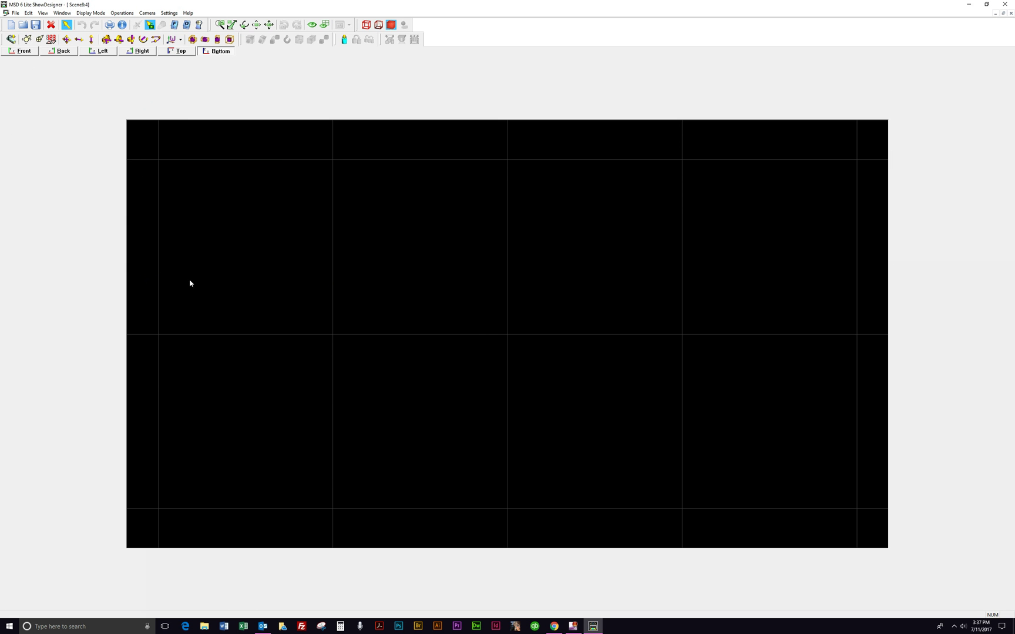
# Place one pig at the scene's origin and show it from the front.
pyautogui.click(345, 41)
pyautogui.click(507, 338)
pyautogui.click(524, 339)
pyautogui.click(560, 272)
pyautogui.scroll(-2, 518, 362)
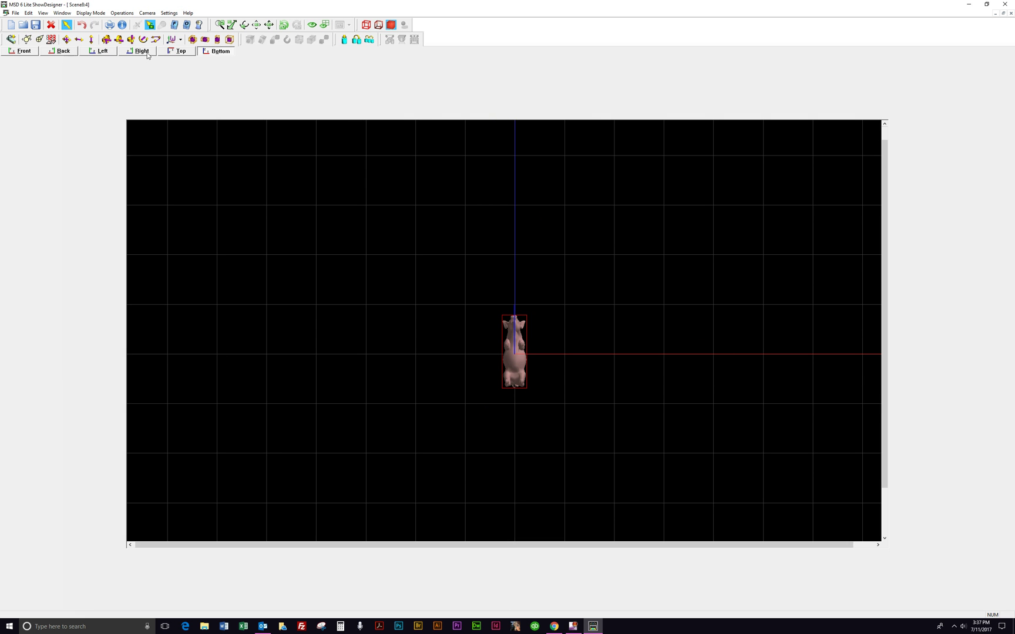
pyautogui.click(23, 51)
pyautogui.click(531, 287)
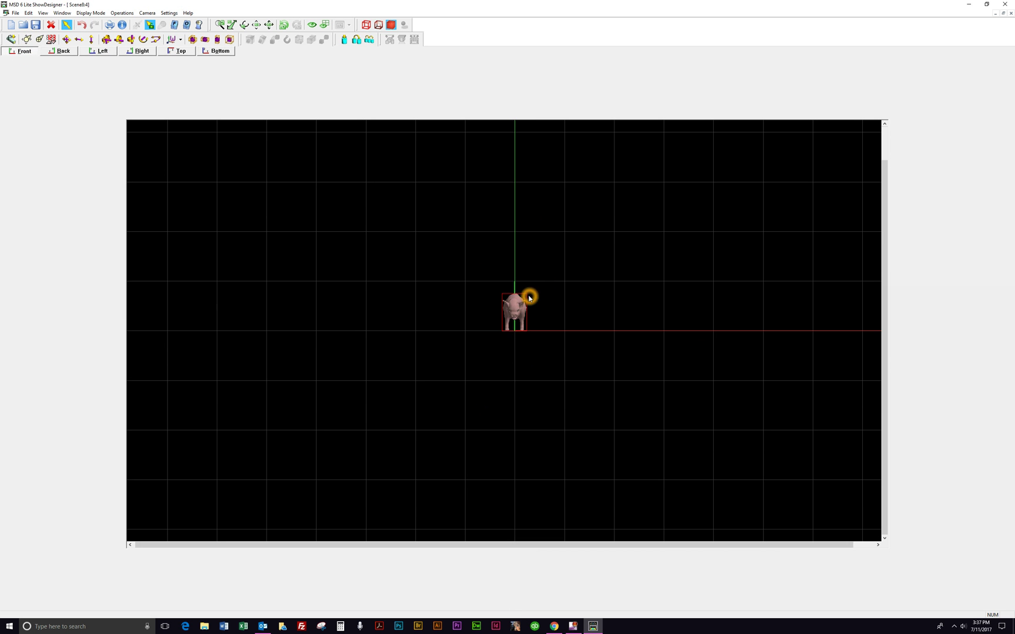
# Start multiple copies of the pig, picking a copy position about 6'-7" away along the red X axis.
pyautogui.click(359, 43)
pyautogui.click(535, 310)
pyautogui.click(366, 39)
pyautogui.click(493, 329)
pyautogui.click(547, 334)
pyautogui.click(525, 333)
pyautogui.click(622, 327)
pyautogui.click(614, 333)
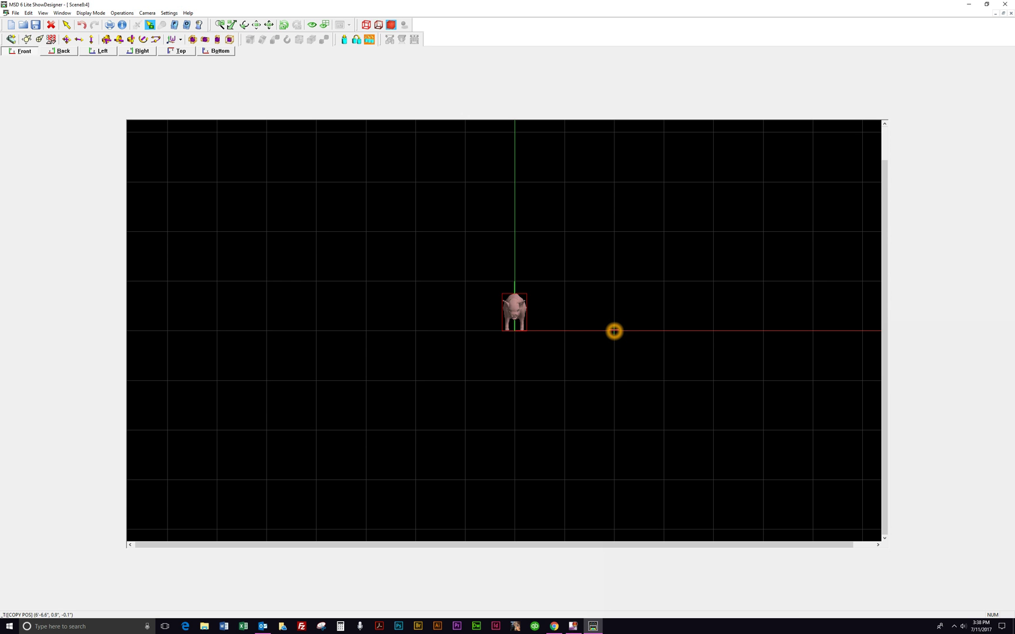
pyautogui.click(613, 331)
pyautogui.click(615, 331)
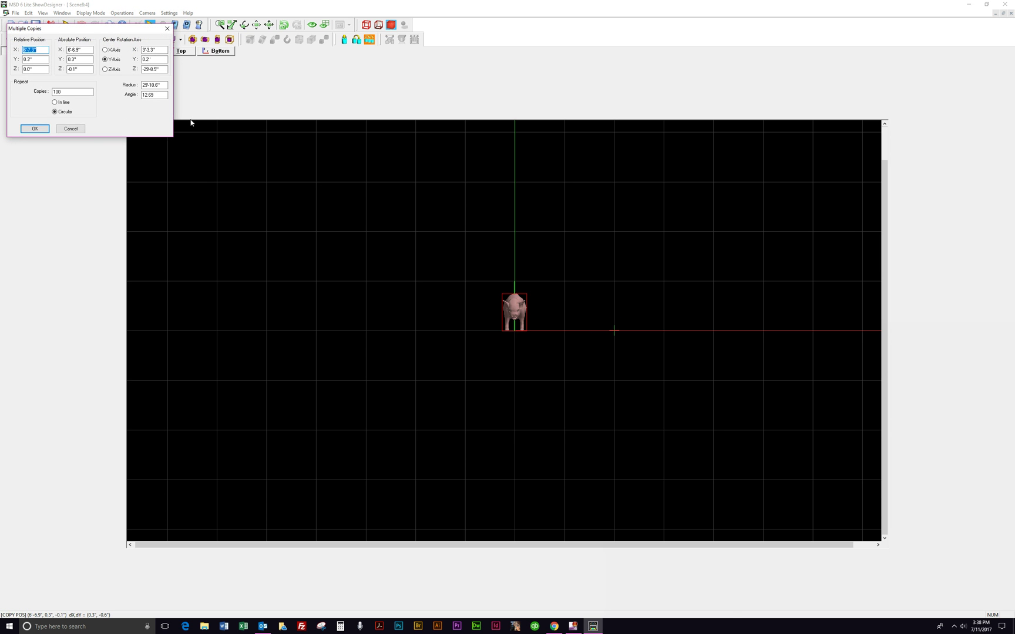
pyautogui.moveTo(104, 34); pyautogui.dragTo(746, 216)
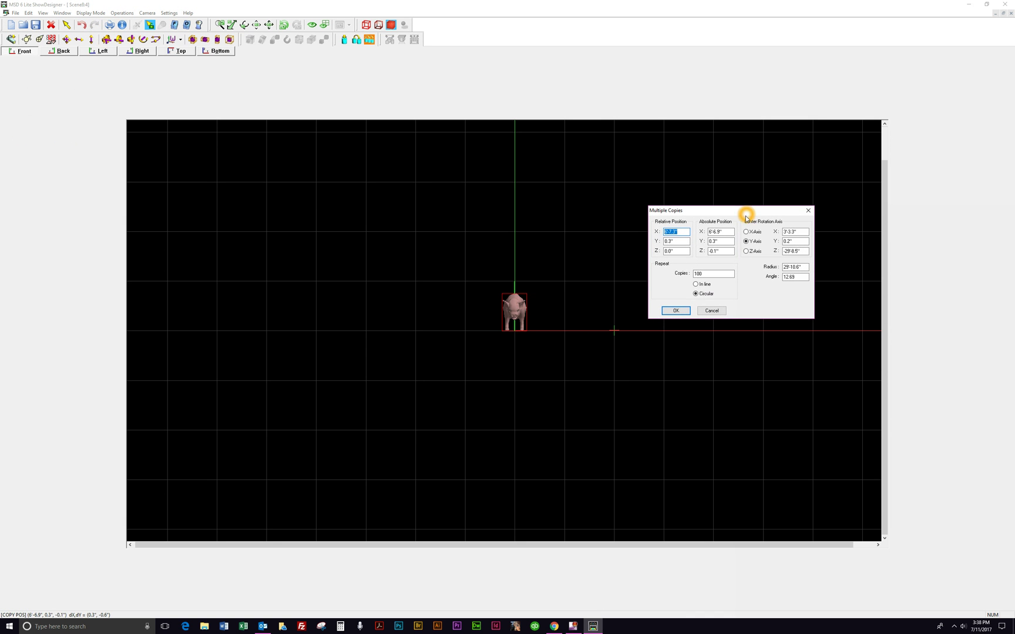
# Lay the copies out in line and set their relative Y offset to 0.
pyautogui.click(696, 284)
pyautogui.click(670, 241)
pyautogui.click(667, 287)
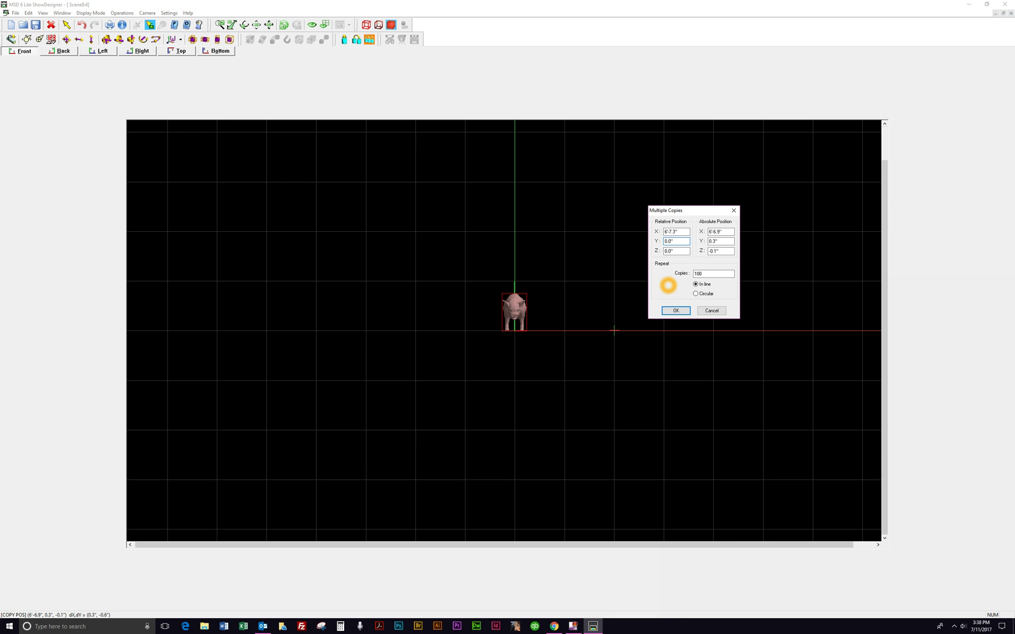
pyautogui.click(670, 232)
pyautogui.click(671, 251)
pyautogui.click(523, 320)
pyautogui.click(718, 239)
pyautogui.click(510, 333)
pyautogui.click(544, 336)
# Set the number of copies to 5 and the absolute Z position to 0, and create the horizontal row of pigs.
pyautogui.doubleClick(703, 273)
pyautogui.write('5')
pyautogui.moveTo(713, 212); pyautogui.dragTo(667, 147)
pyautogui.click(674, 187)
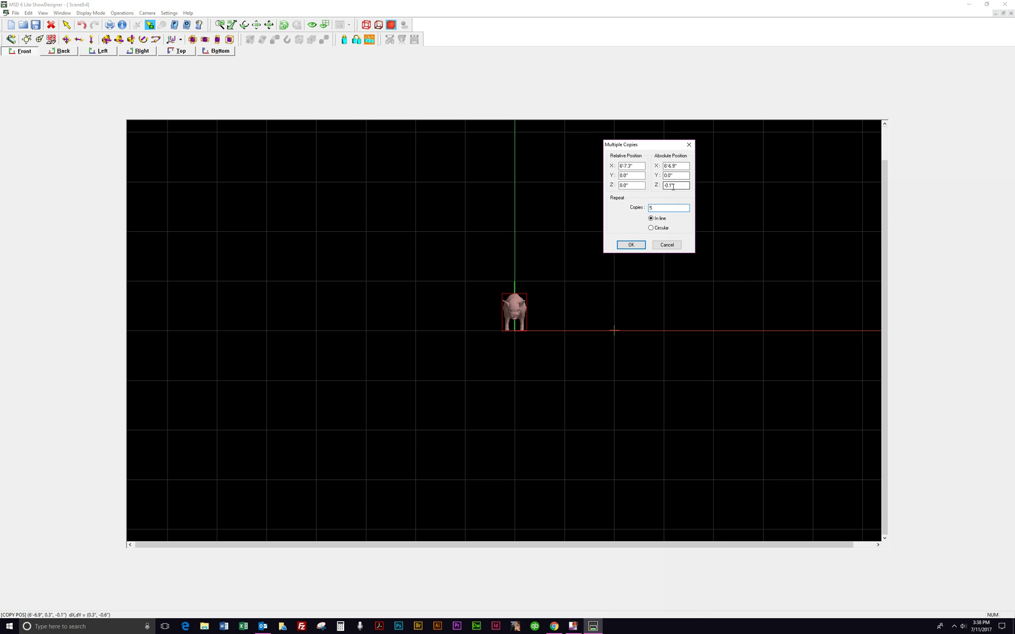
pyautogui.press('BackSpace')
pyautogui.write('0')
pyautogui.click(657, 168)
pyautogui.click(533, 312)
pyautogui.click(835, 320)
pyautogui.click(639, 245)
# Undo the horizontal row of pig copies.
pyautogui.scroll(-3, 691, 317)
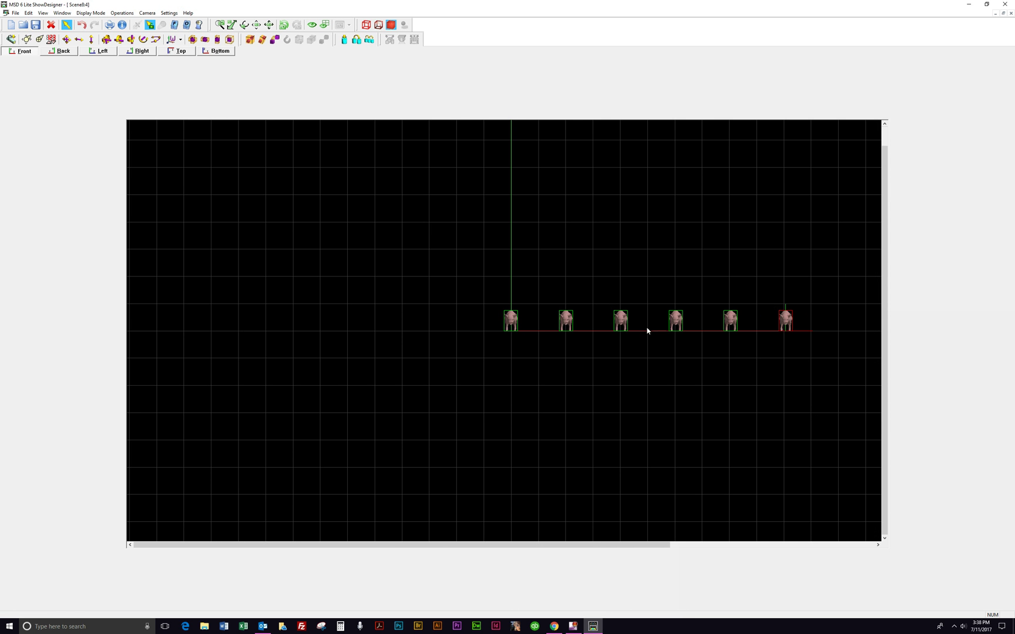
pyautogui.click(628, 338)
pyautogui.click(82, 24)
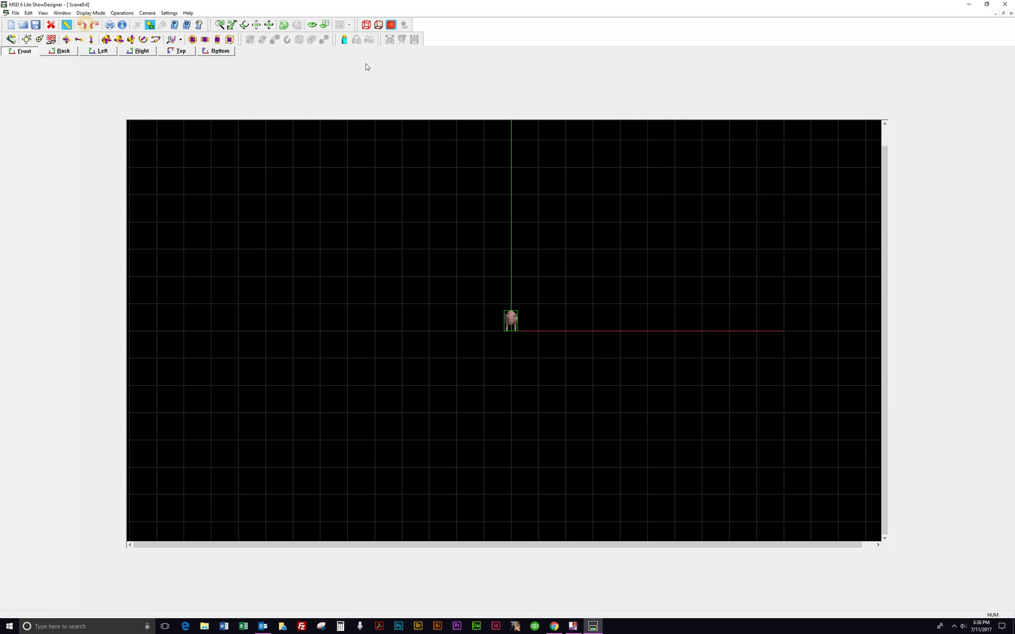
# Create five in-line copies of the pig rising diagonally, with the first copy at about 1'-8" in X and 1'-3" in Y.
pyautogui.click(510, 321)
pyautogui.click(368, 40)
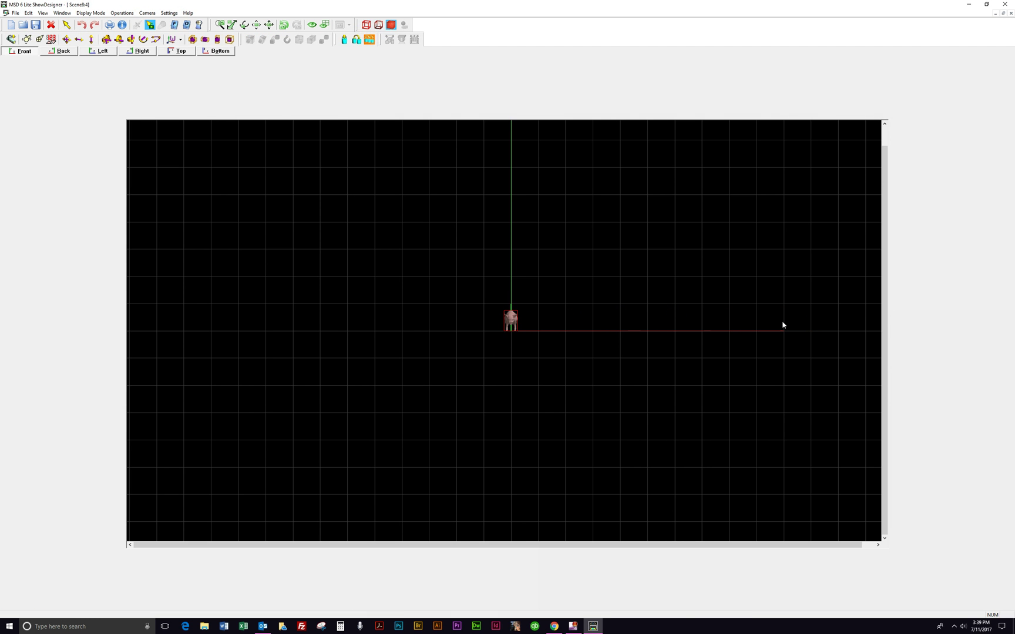
pyautogui.click(526, 322)
pyautogui.click(525, 322)
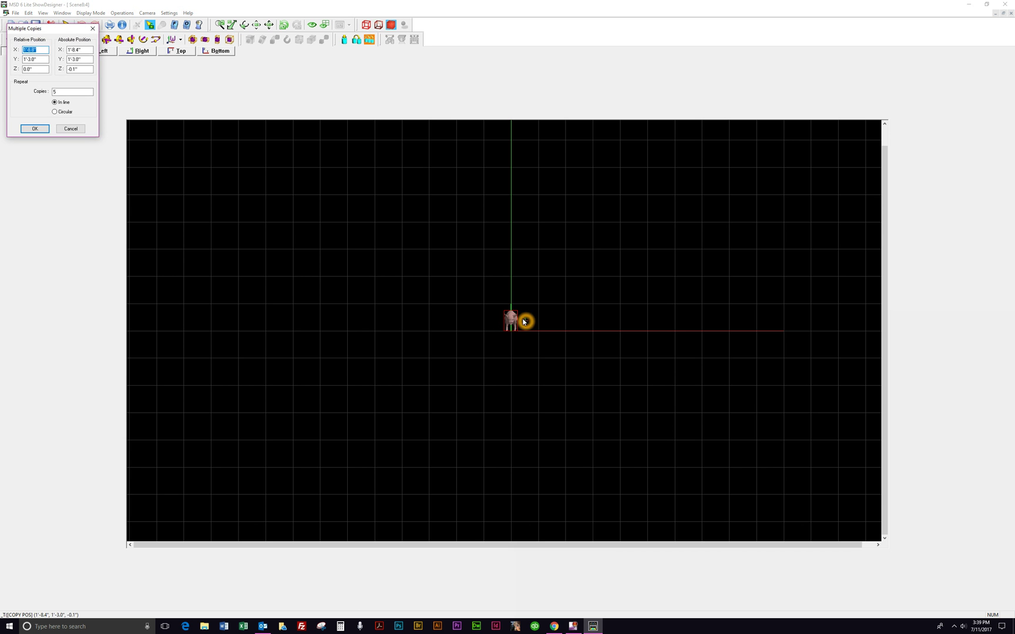
pyautogui.moveTo(64, 33); pyautogui.dragTo(704, 173)
pyautogui.click(715, 209)
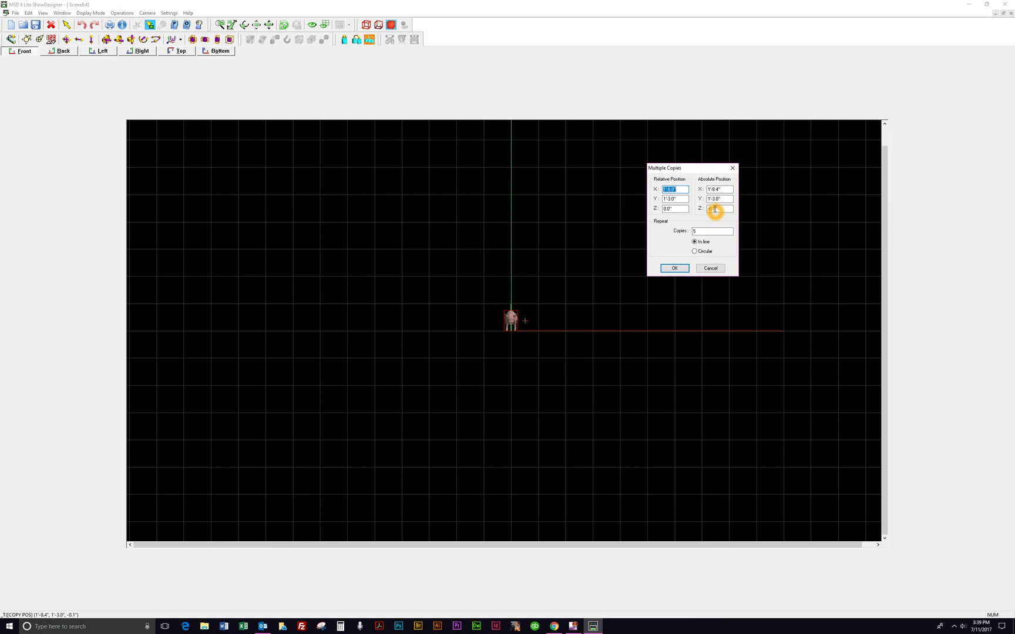
pyautogui.click(675, 268)
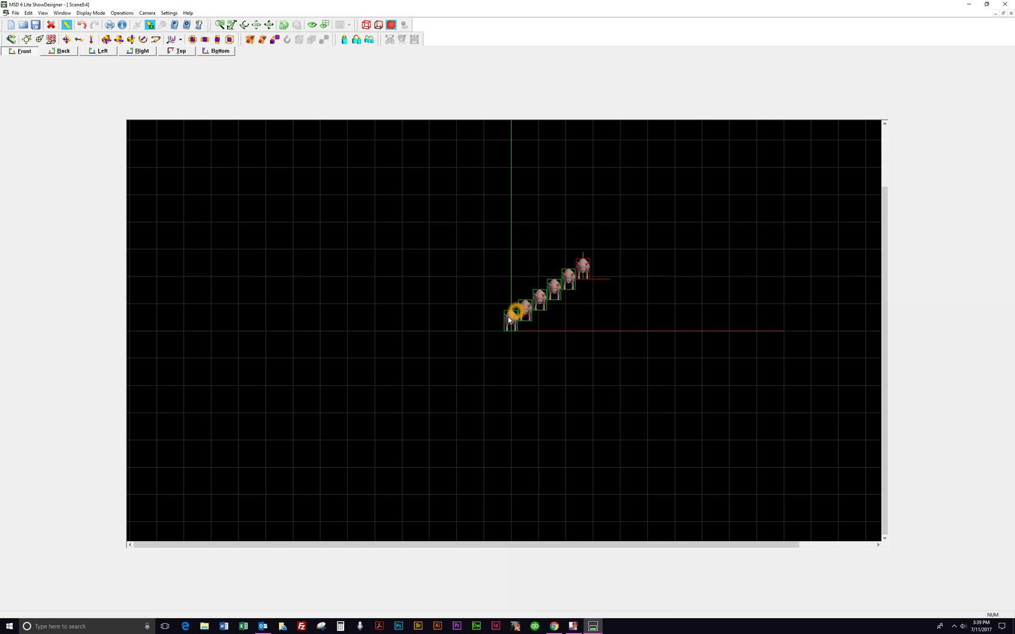
# Undo the diagonal row of pig copies.
pyautogui.click(529, 317)
pyautogui.click(511, 322)
pyautogui.click(617, 260)
pyautogui.click(82, 25)
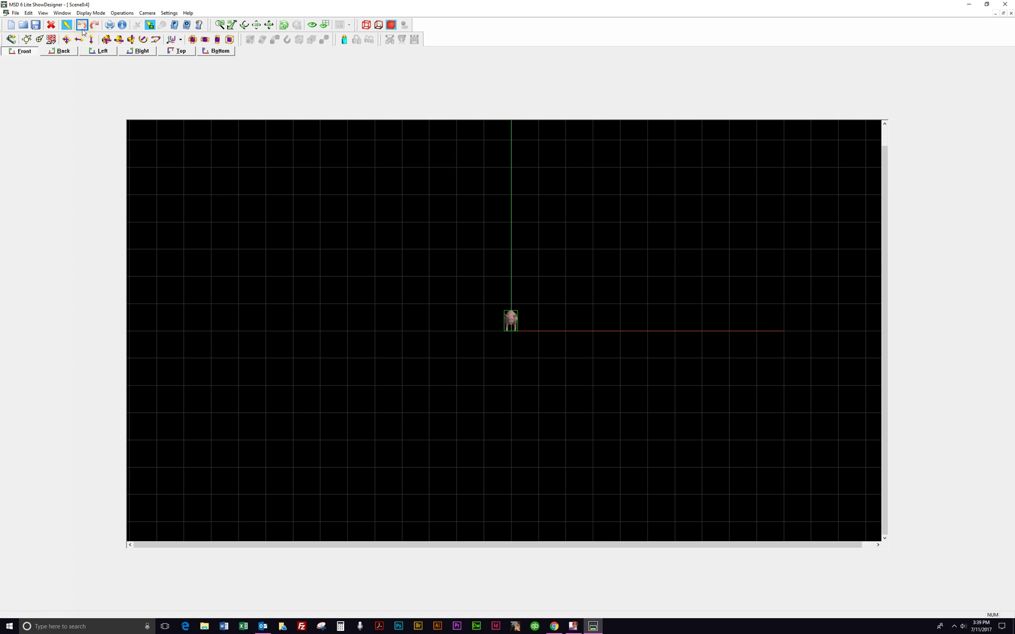
# Start multiple copies of the pig, picking a copy position about 6'-2" in X and 1'-4" in Y.
pyautogui.click(511, 321)
pyautogui.click(365, 42)
pyautogui.click(562, 322)
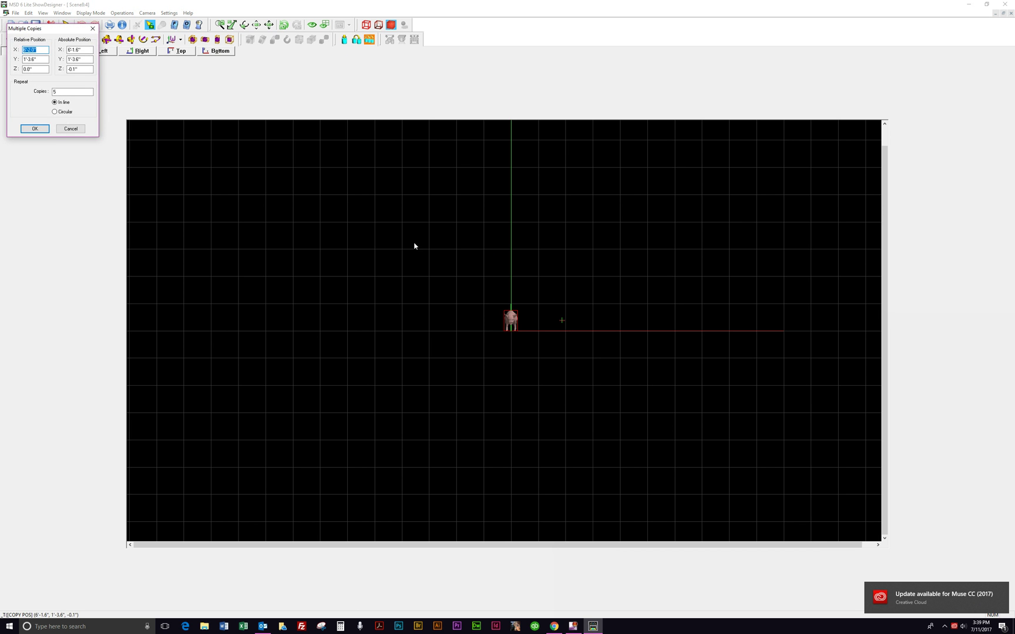
pyautogui.moveTo(49, 29); pyautogui.dragTo(729, 211)
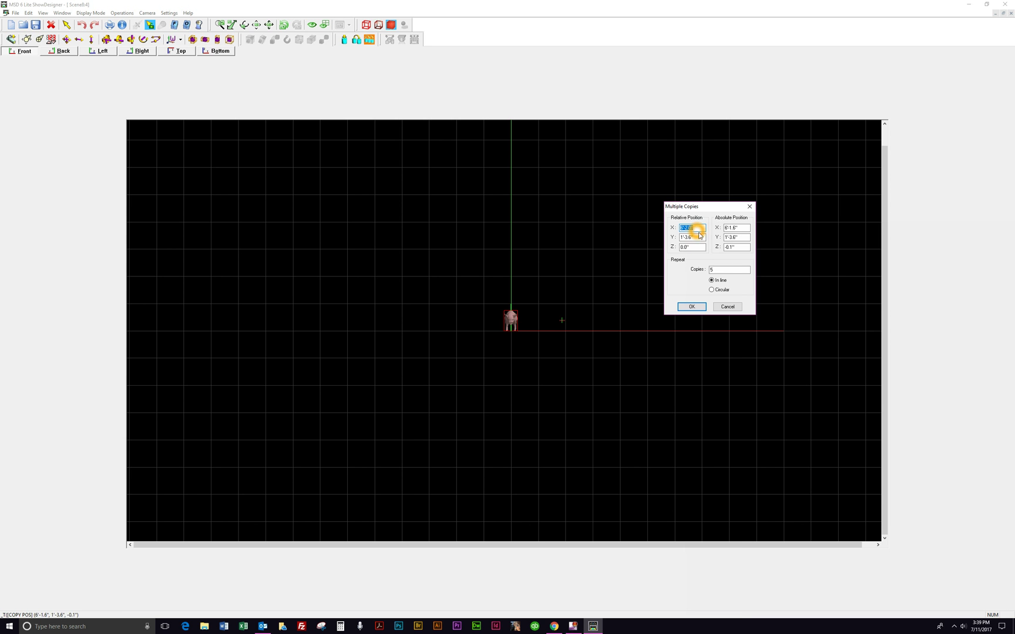
# Set the relative X and Z offsets to 0 and create five in-line copies stacked vertically on the pig.
pyautogui.write('0')
pyautogui.doubleClick(741, 229)
pyautogui.write('0')
pyautogui.doubleClick(737, 247)
pyautogui.write('0')
pyautogui.doubleClick(694, 247)
pyautogui.write('0')
pyautogui.doubleClick(694, 227)
pyautogui.write('0')
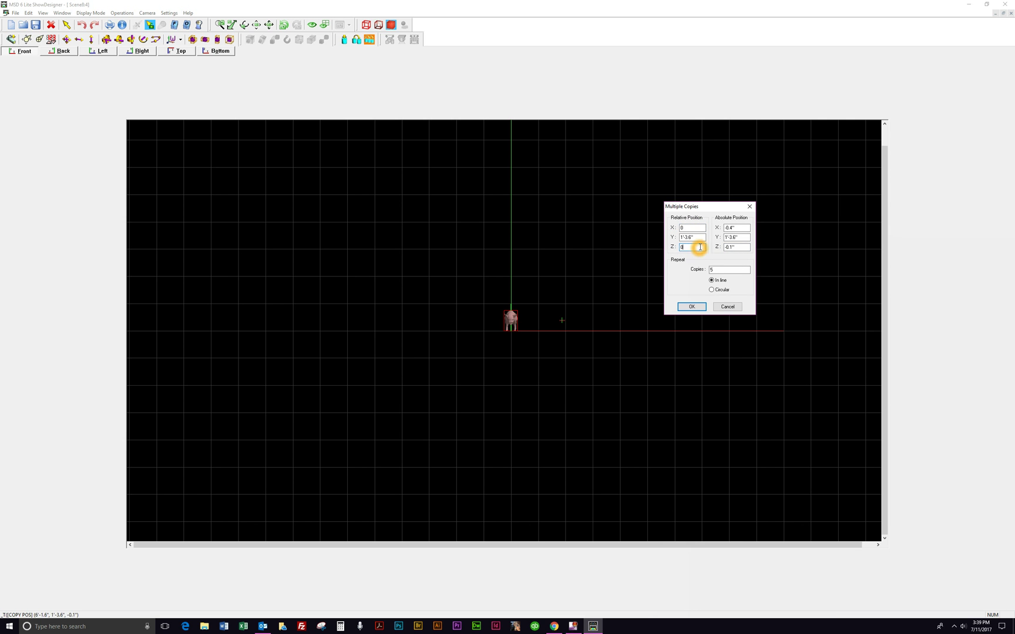
pyautogui.doubleClick(738, 227)
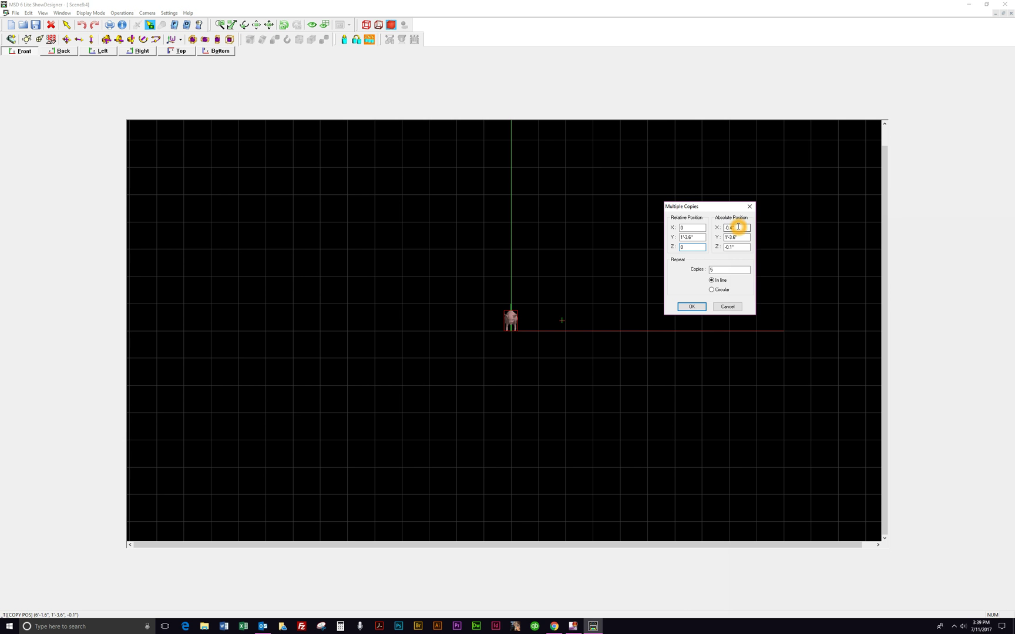
pyautogui.click(693, 308)
# Undo the vertical stack of pig copies.
pyautogui.click(499, 345)
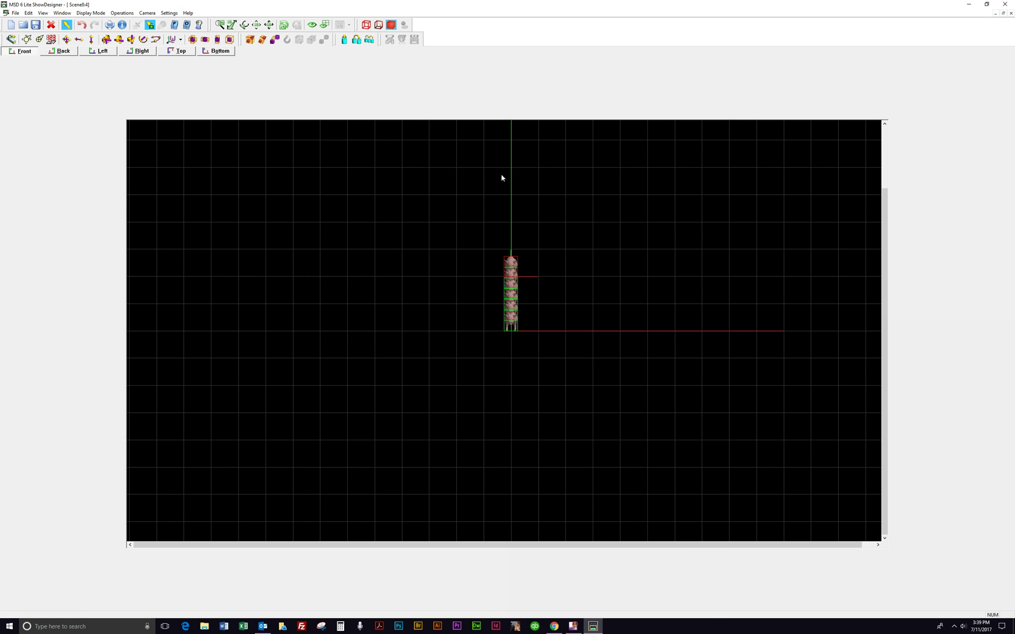
pyautogui.click(524, 167)
pyautogui.click(82, 25)
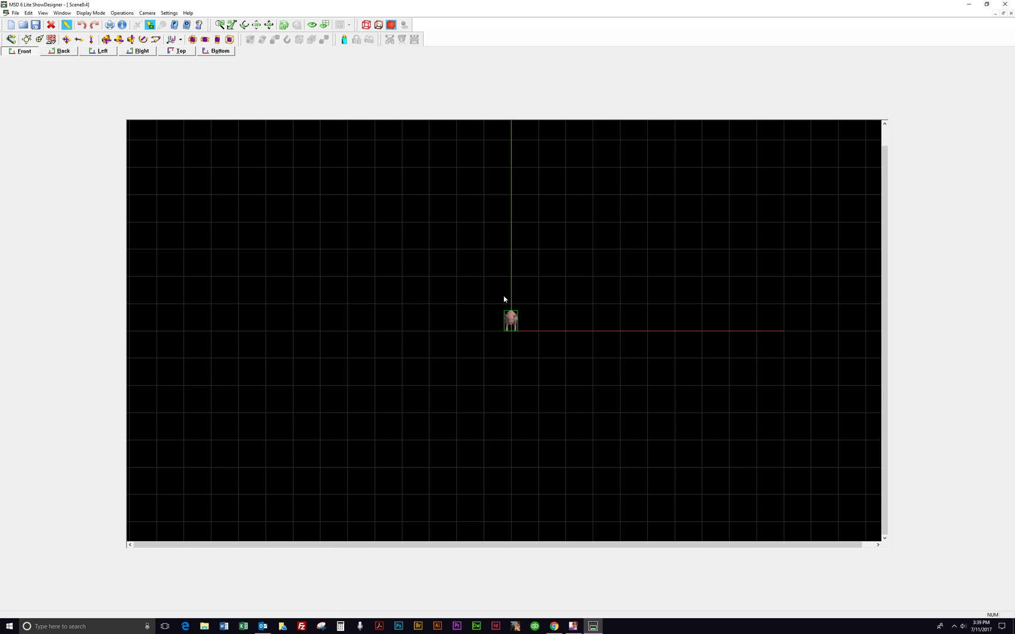
# Start multiple copies of the pig, picking a copy position about 9'-10" in X and 3'-1" in Y.
pyautogui.click(512, 327)
pyautogui.click(369, 40)
pyautogui.click(532, 311)
pyautogui.click(559, 306)
pyautogui.click(522, 311)
pyautogui.click(496, 326)
pyautogui.click(591, 306)
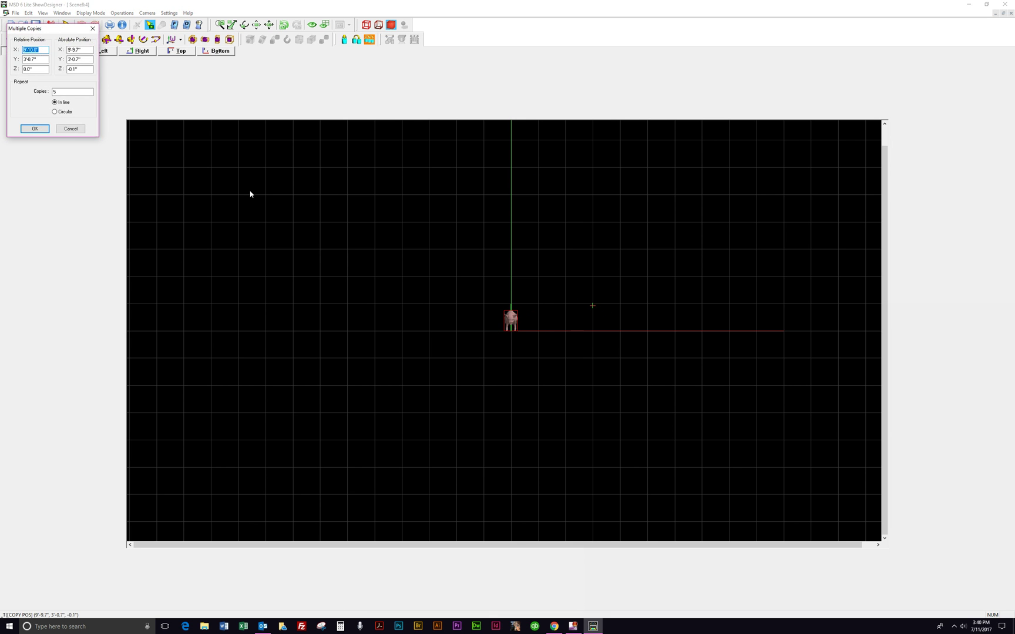
pyautogui.moveTo(58, 27); pyautogui.dragTo(427, 270)
# Create 50 copies of the pig in a circular arrangement rotated around the Z-axis.
pyautogui.click(415, 353)
pyautogui.click(423, 354)
pyautogui.doubleClick(428, 333)
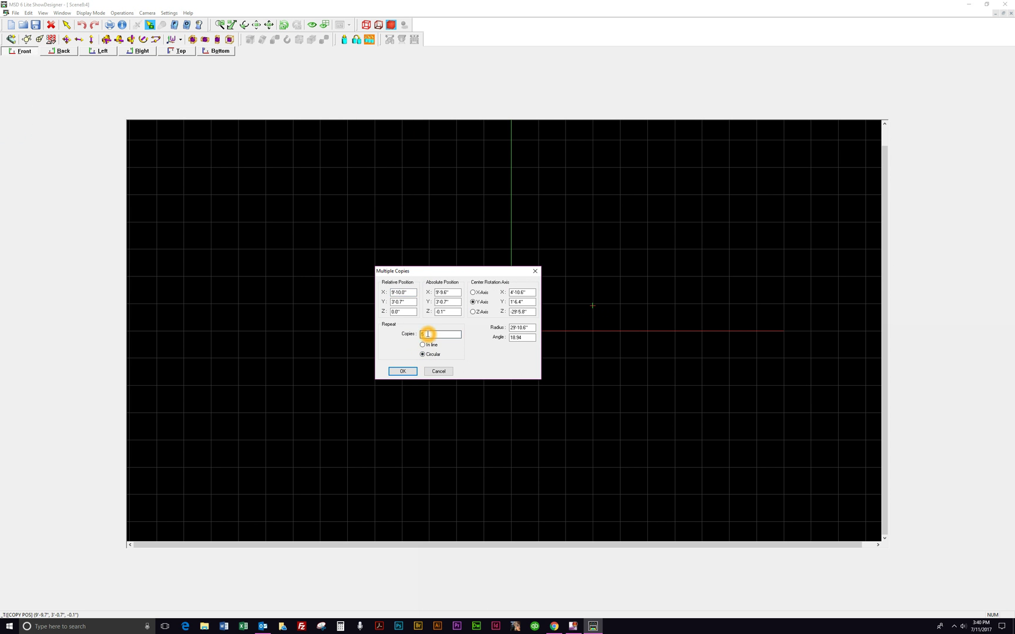
pyautogui.click(409, 335)
pyautogui.click(542, 335)
pyautogui.moveTo(482, 271); pyautogui.dragTo(333, 159)
pyautogui.click(368, 176)
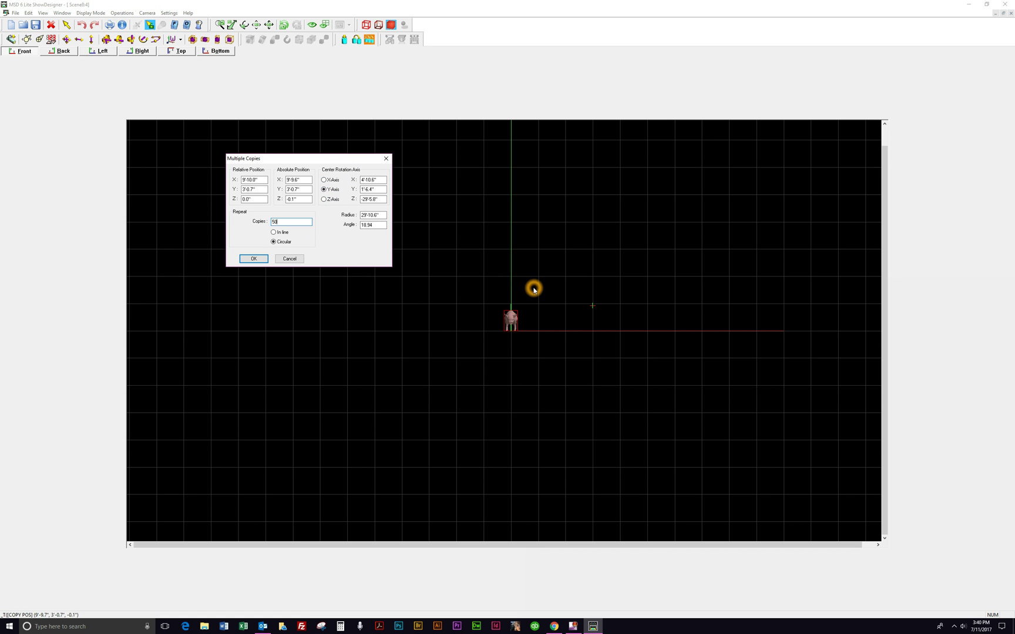
pyautogui.click(323, 199)
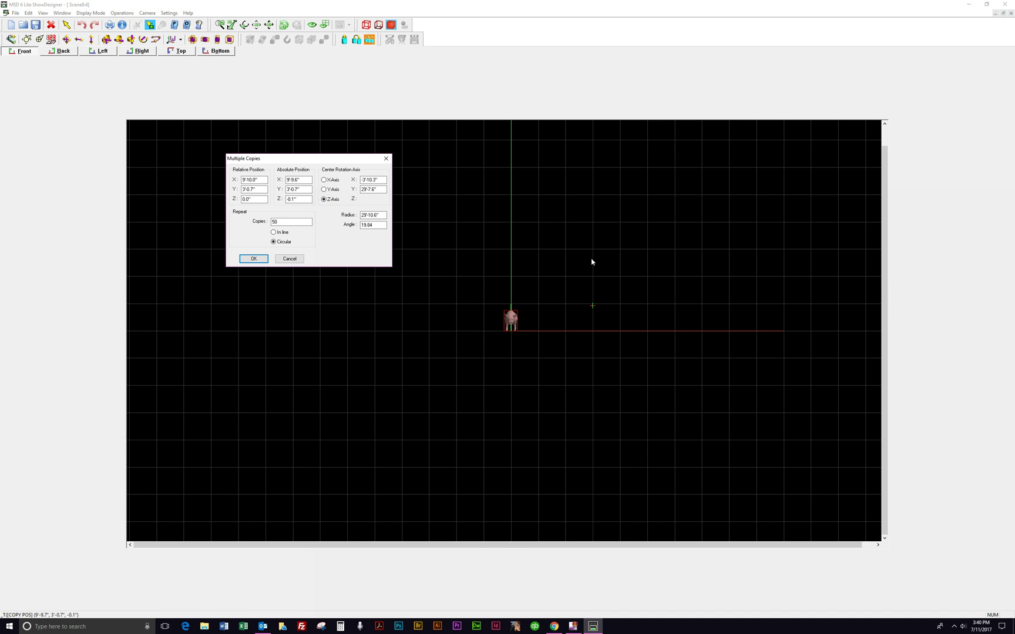
pyautogui.click(249, 259)
# Undo the large circle of pig copies.
pyautogui.scroll(-5, 549, 249)
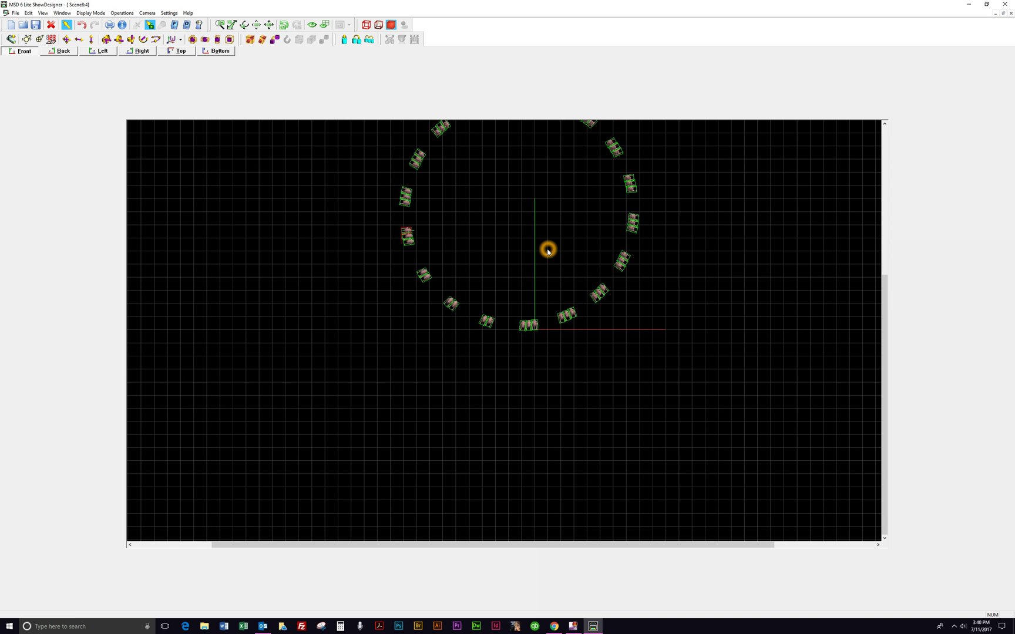
pyautogui.scroll(3, 487, 257)
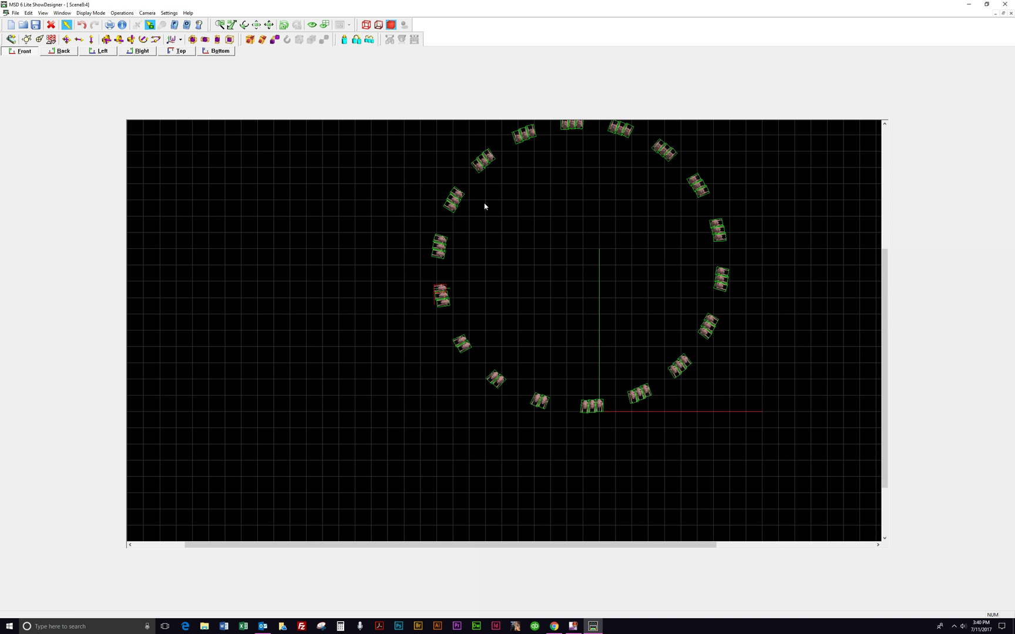
pyautogui.click(615, 368)
pyautogui.click(82, 24)
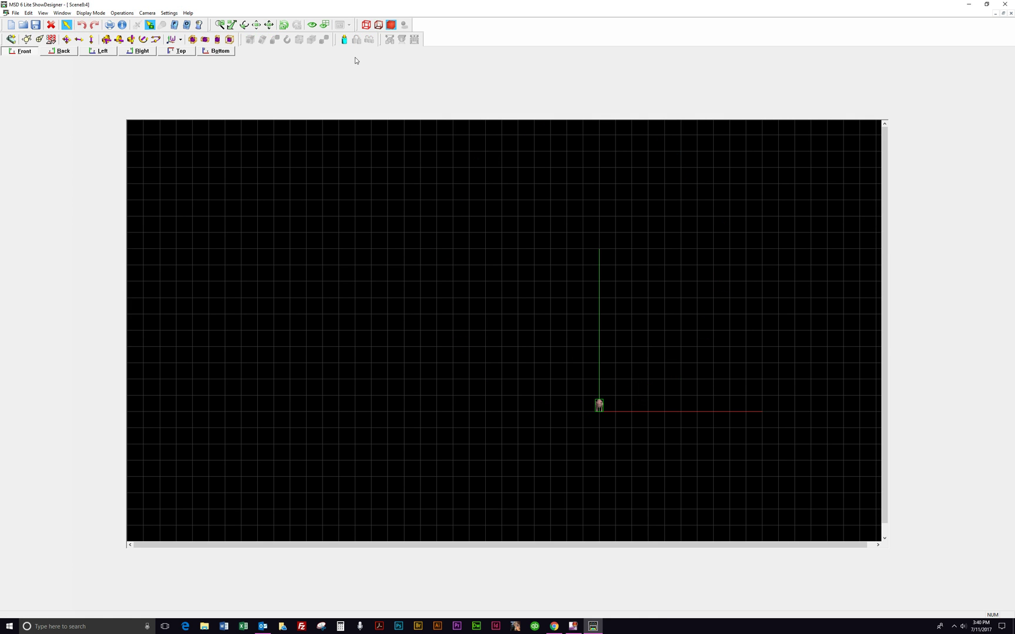
# Create 50 circular pig copies around the Z-axis with a 10'-6" radius, picking a copy position about 3'-3" in X and 3'-3" in Y.
pyautogui.click(600, 405)
pyautogui.click(518, 282)
pyautogui.click(619, 403)
pyautogui.click(615, 395)
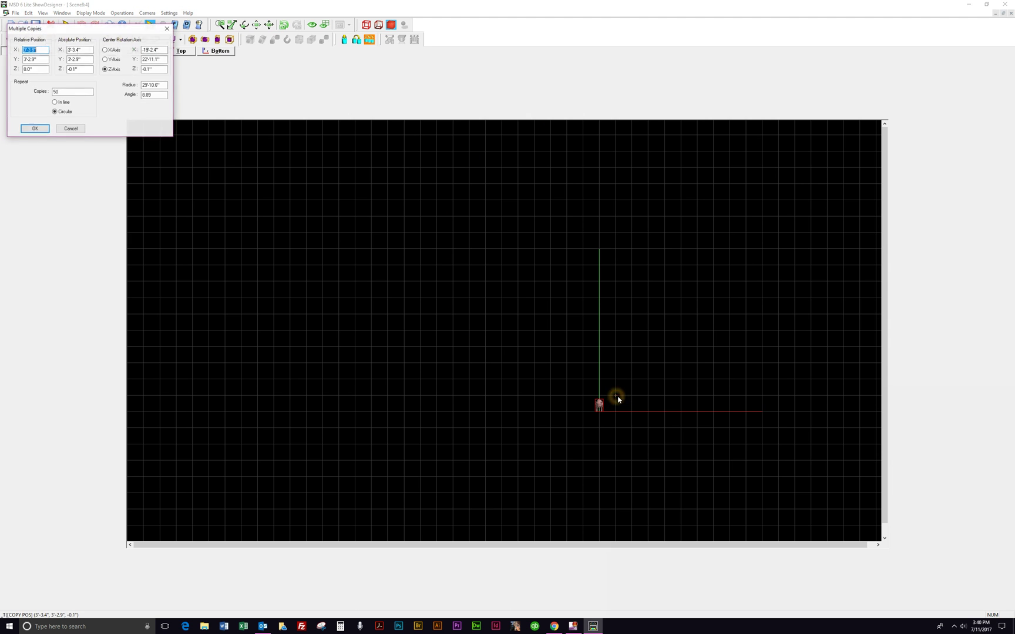
pyautogui.moveTo(134, 29); pyautogui.dragTo(547, 336)
pyautogui.click(572, 393)
pyautogui.moveTo(573, 394); pyautogui.dragTo(540, 392)
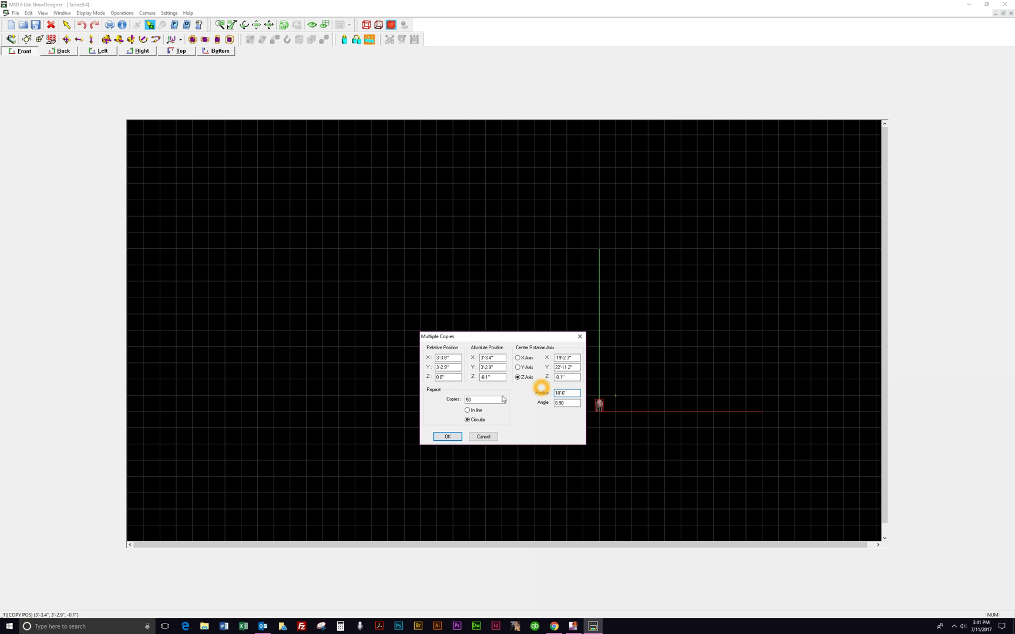
pyautogui.click(449, 436)
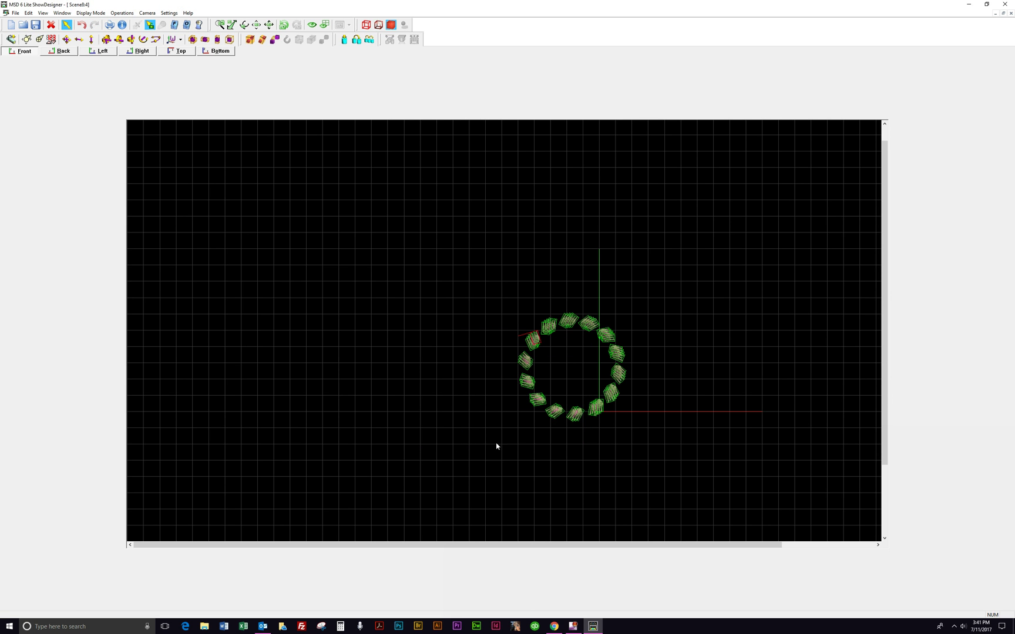
# Undo the last ring of pig copies.
pyautogui.click(568, 329)
pyautogui.click(81, 25)
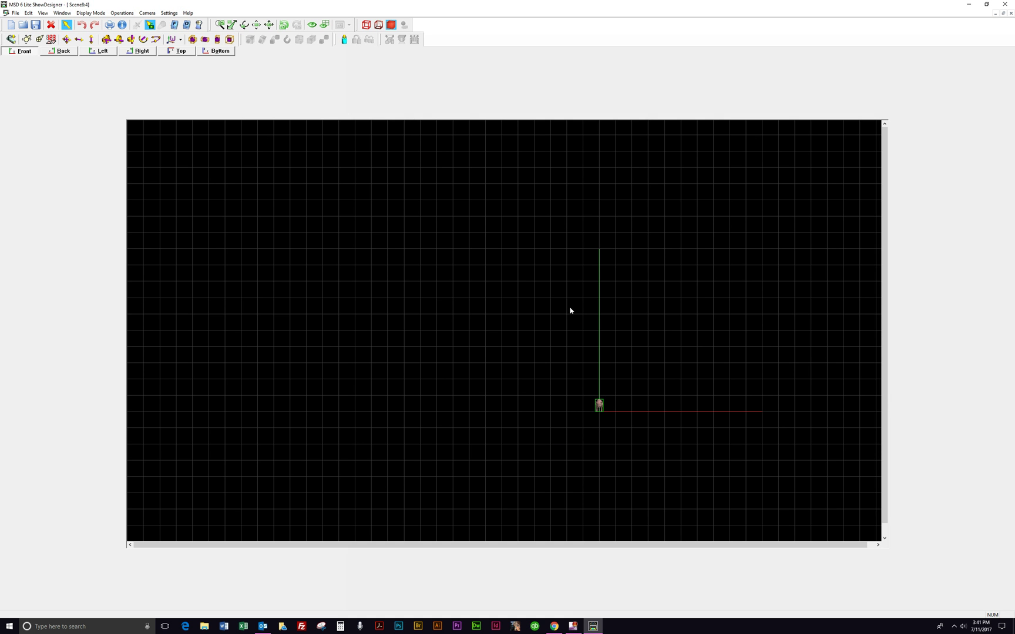
# Start multiple copies of the pig, picking a copy position about 6'-6" in X and -1" in Y.
pyautogui.click(599, 406)
pyautogui.click(368, 41)
pyautogui.moveTo(630, 401); pyautogui.dragTo(633, 413)
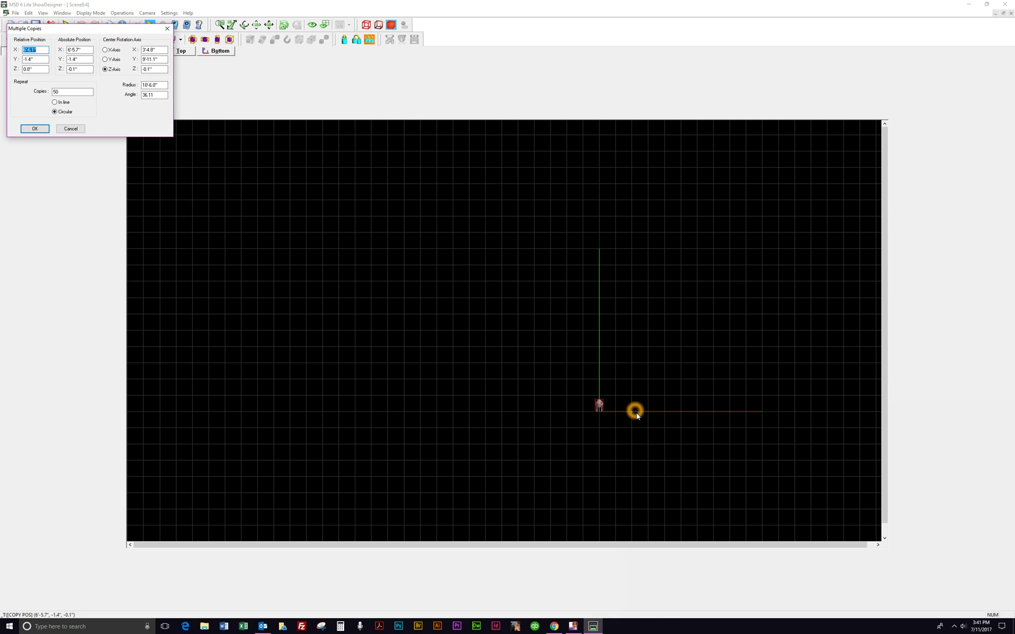
pyautogui.click(632, 414)
# Create 500 circular pig copies around the Z-axis with a 10'-6" radius and inspect the ring up close.
pyautogui.moveTo(86, 29); pyautogui.dragTo(472, 316)
pyautogui.click(441, 378)
pyautogui.write('50')
pyautogui.click(471, 410)
pyautogui.click(469, 408)
pyautogui.click(428, 366)
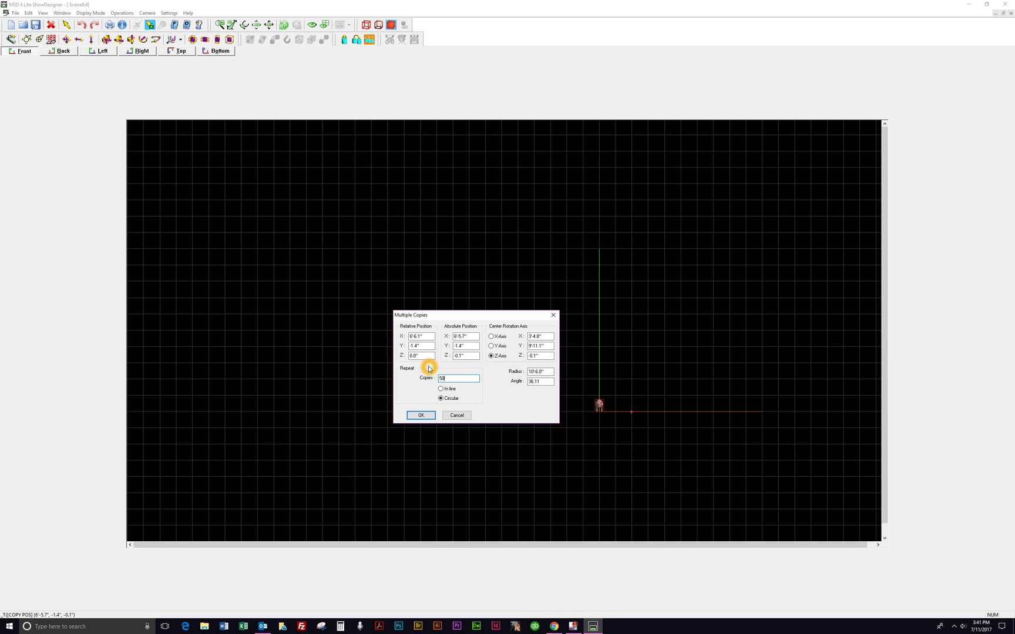
pyautogui.click(428, 414)
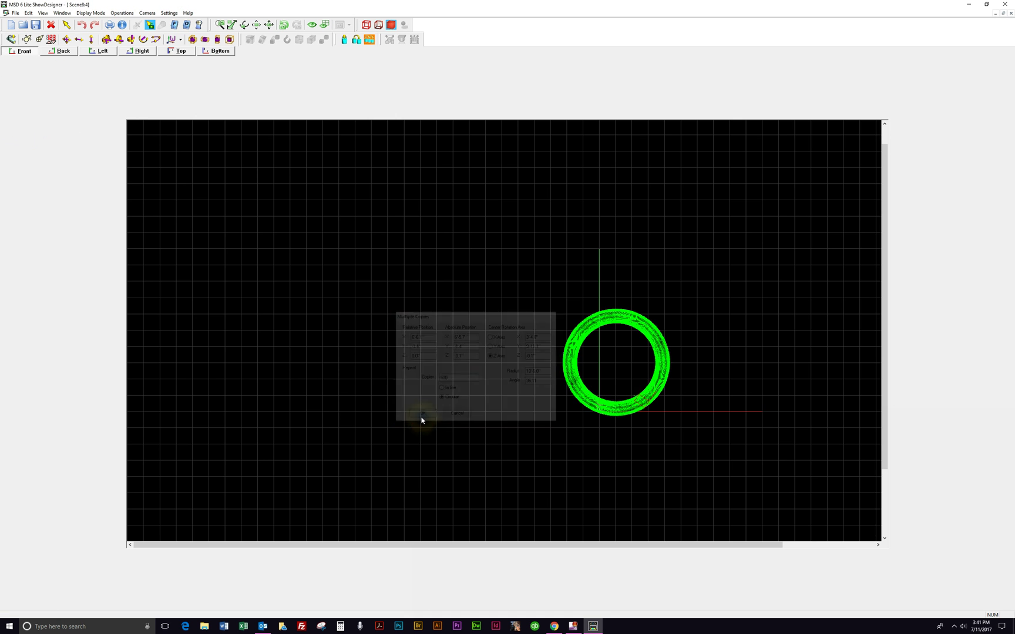
pyautogui.scroll(15, 634, 390)
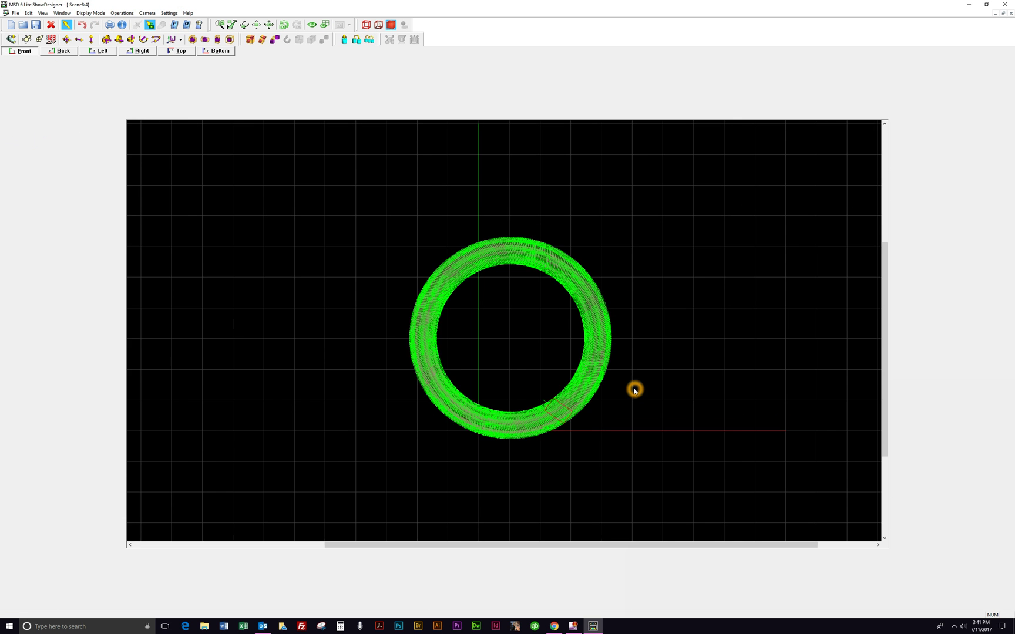
pyautogui.scroll(-15, 369, 311)
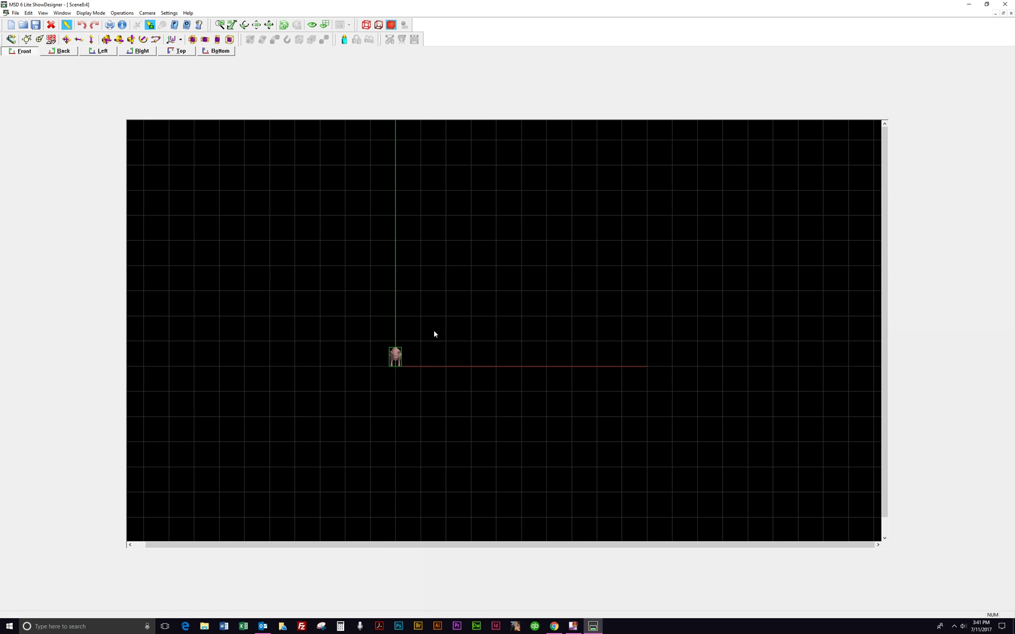
# Try 6 circular pig copies around the Z-axis, picking a position about 6'-2" in X and 7'-11" in Y, and undo them.
pyautogui.click(450, 299)
pyautogui.click(456, 304)
pyautogui.click(356, 51)
pyautogui.click(394, 357)
pyautogui.click(369, 40)
pyautogui.click(448, 372)
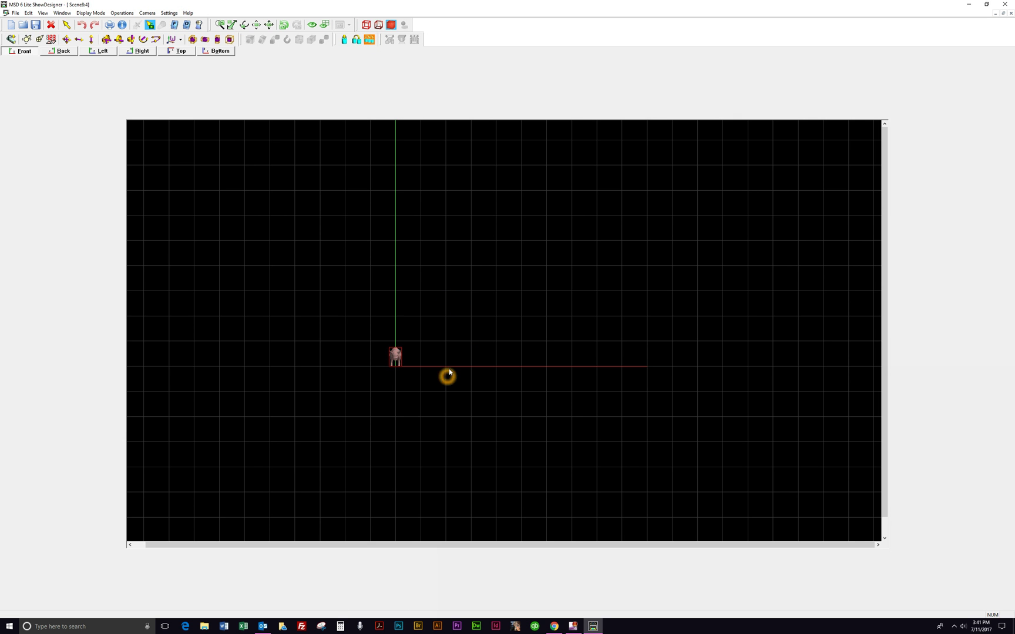
pyautogui.click(444, 306)
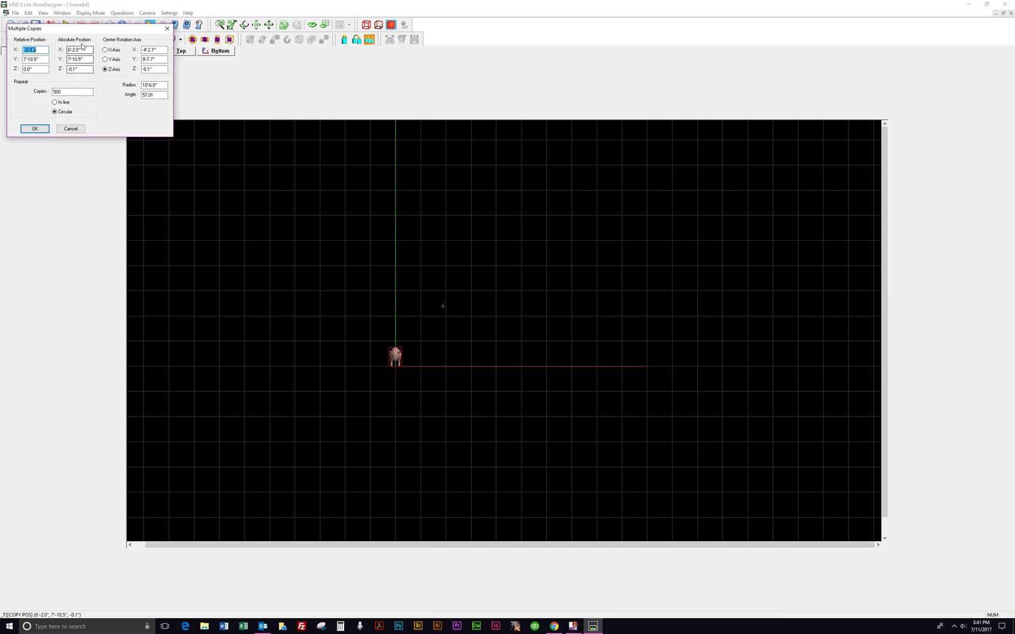
pyautogui.moveTo(87, 30); pyautogui.dragTo(786, 226)
pyautogui.doubleClick(763, 290)
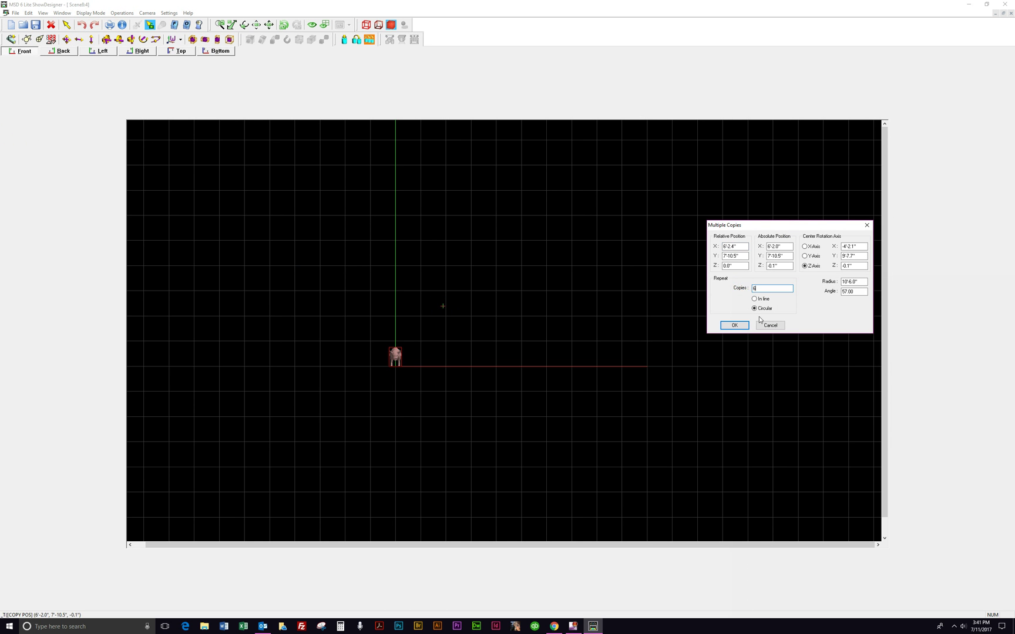
pyautogui.click(856, 283)
pyautogui.click(735, 325)
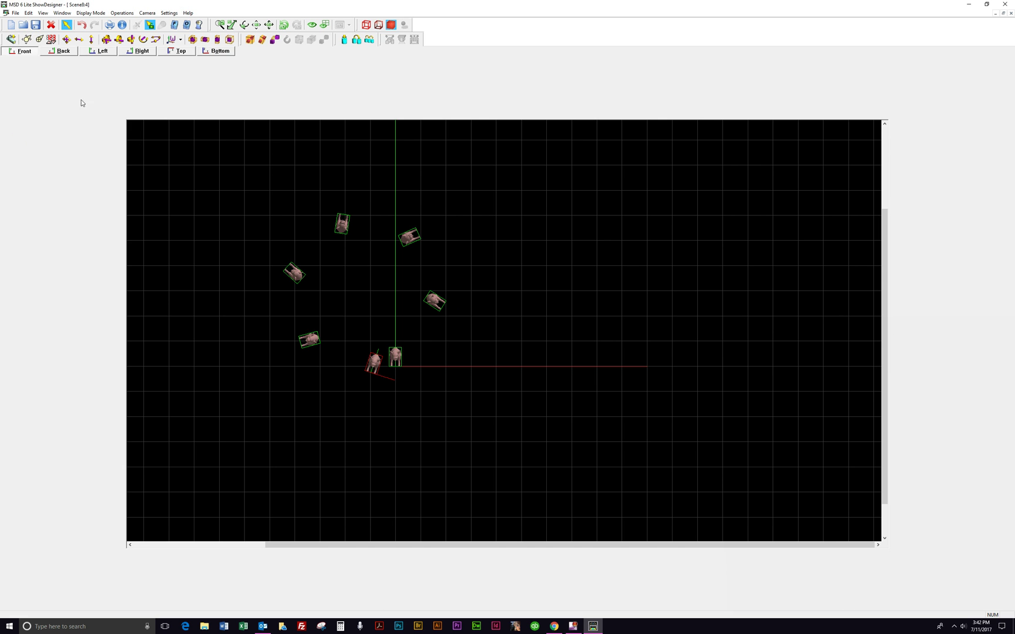
pyautogui.click(81, 25)
# Start multiple copies of the pig, picking a copy position about 7'-2" in X and 9'-9" in Y.
pyautogui.click(398, 355)
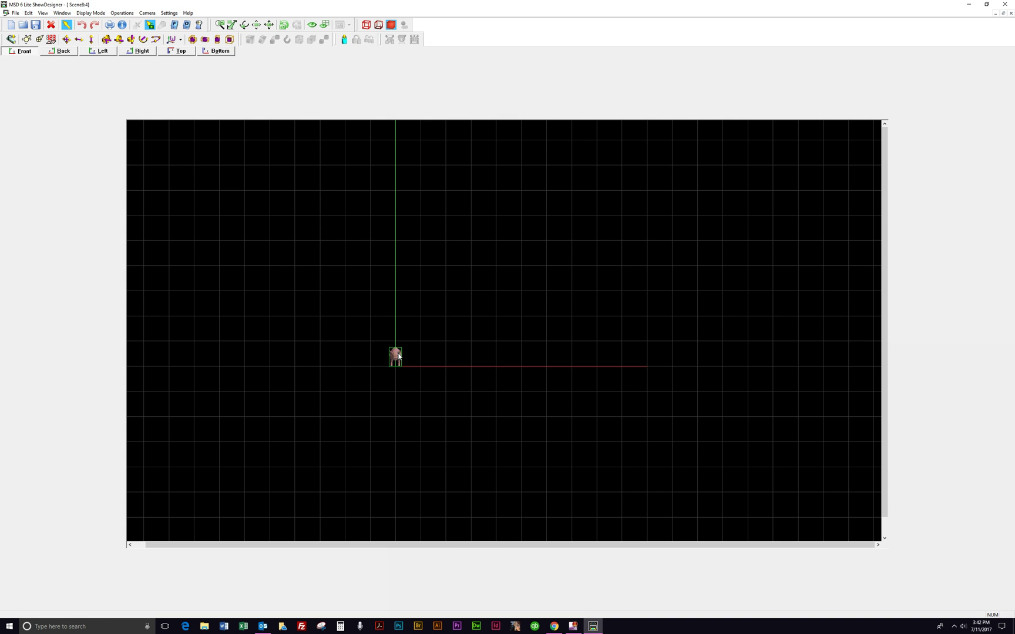
pyautogui.click(369, 41)
pyautogui.click(427, 340)
pyautogui.click(449, 292)
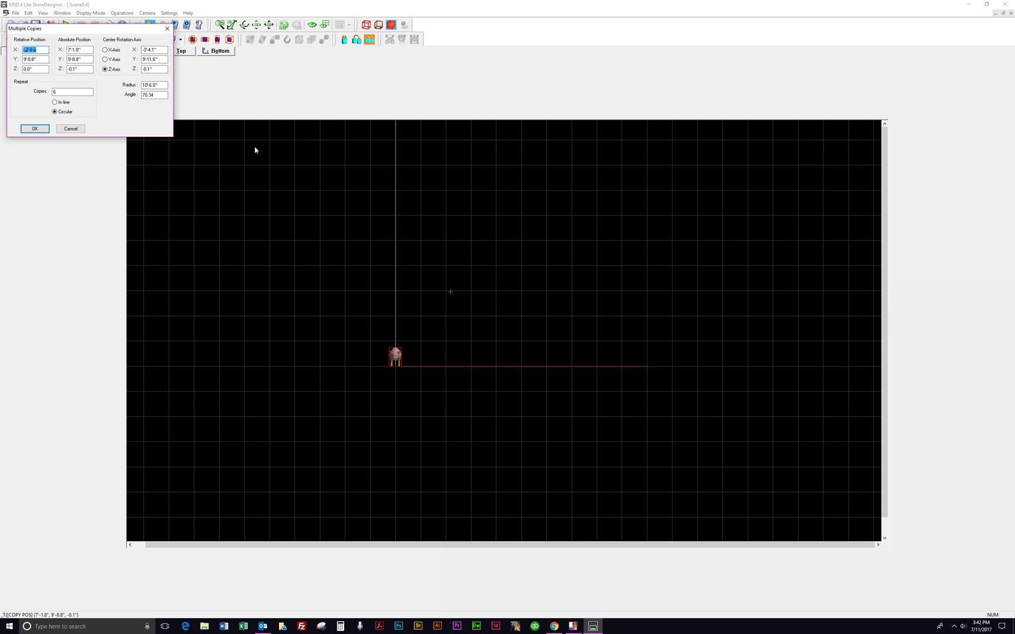
pyautogui.click(116, 28)
pyautogui.moveTo(117, 29); pyautogui.dragTo(790, 234)
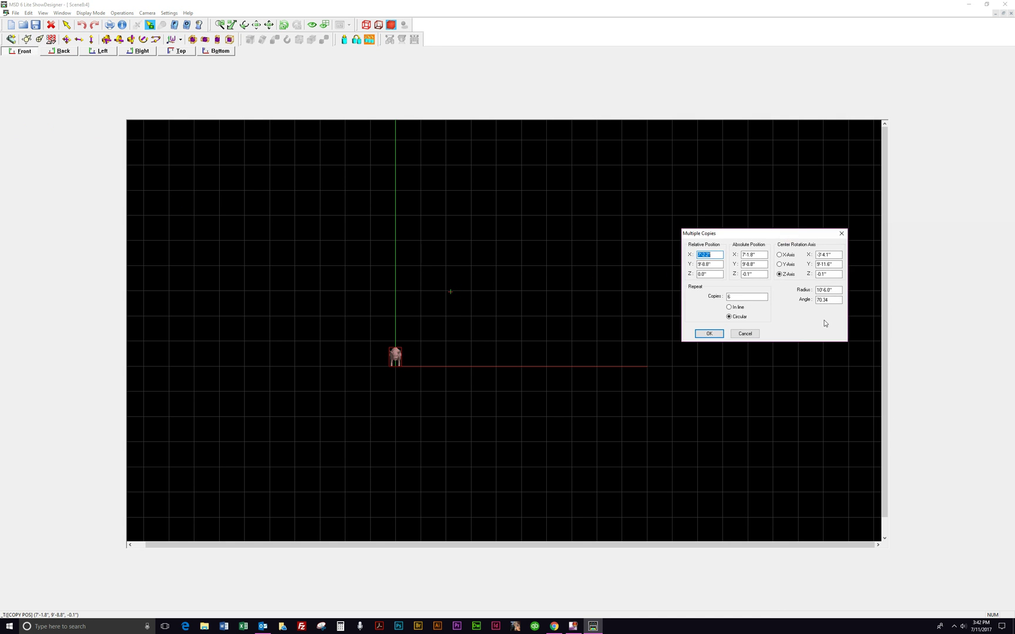
# Create 6 circular pig copies around the Z-axis with the rotation centre set to X 0 and Y 0.
pyautogui.click(829, 304)
pyautogui.click(710, 271)
pyautogui.doubleClick(832, 265)
pyautogui.write('0')
pyautogui.doubleClick(833, 255)
pyautogui.write('0')
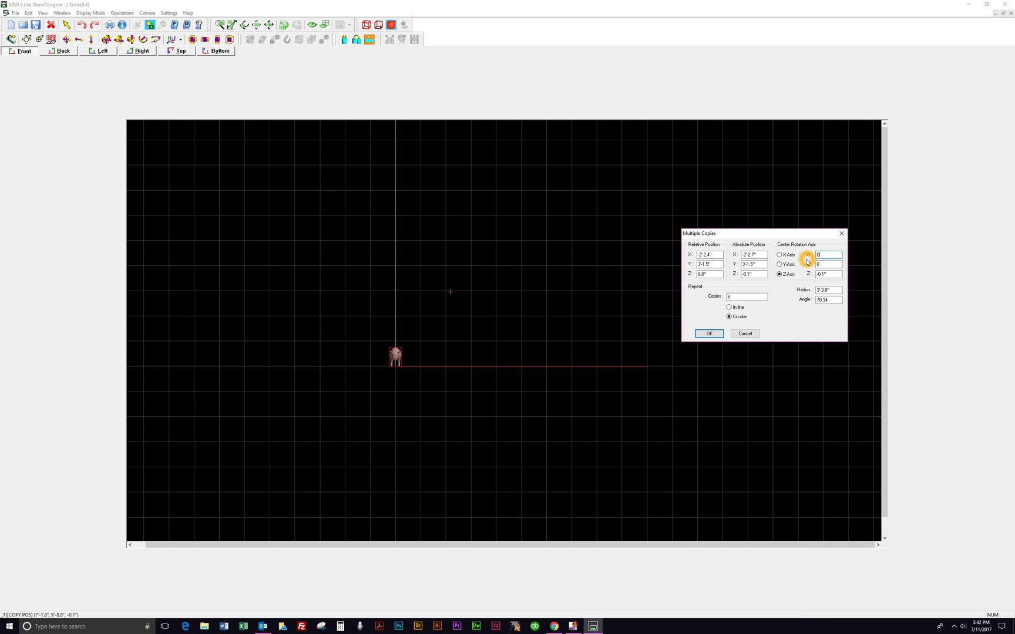
pyautogui.click(709, 335)
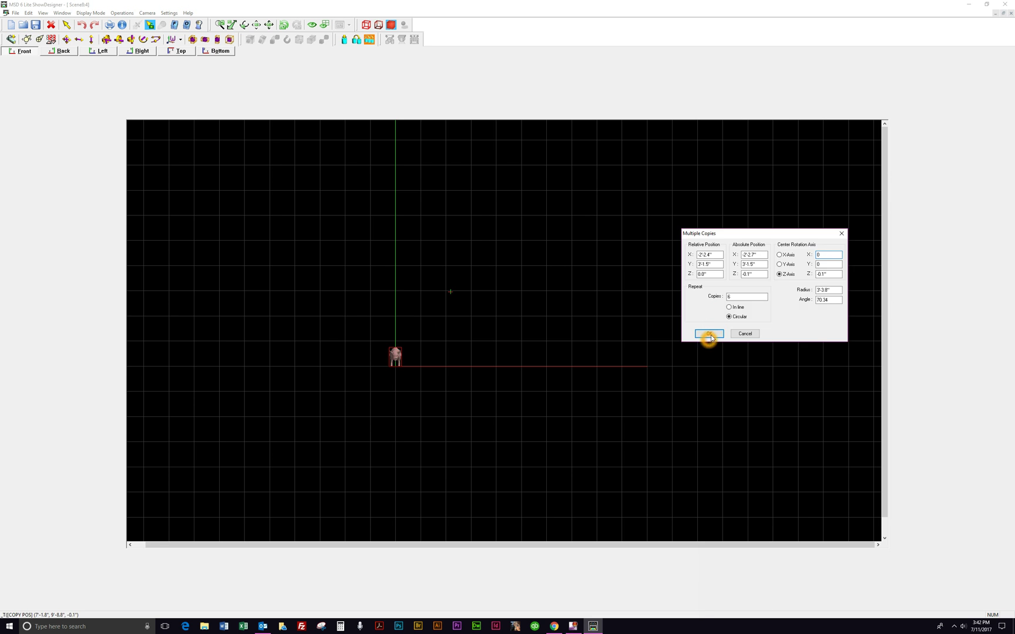
pyautogui.click(425, 383)
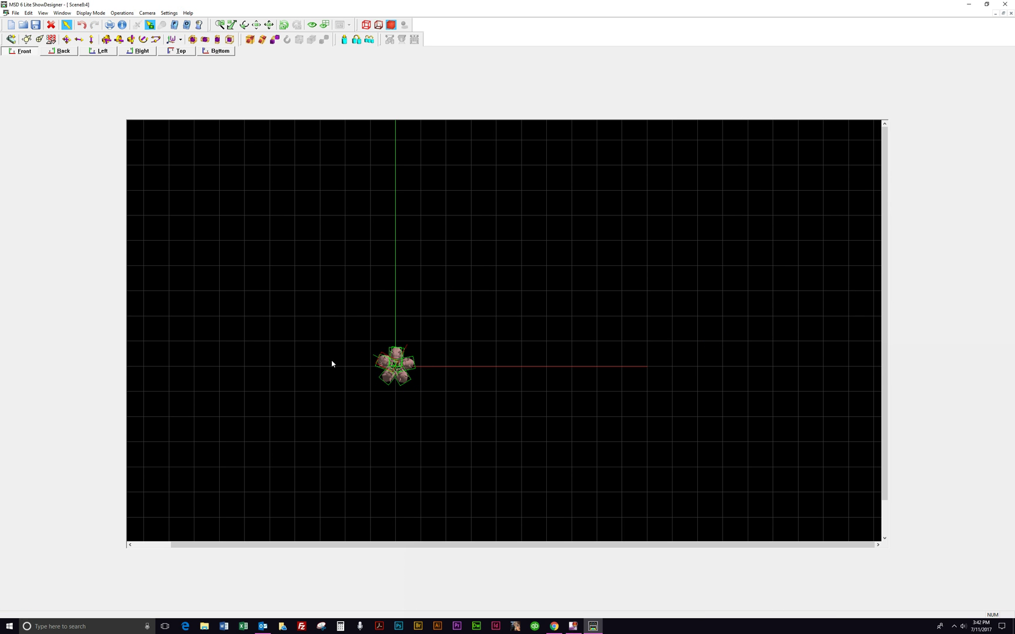
# Open the help topic Duplicate Object or Fixture and review its linear and circular duplication instructions.
pyautogui.click(188, 13)
pyautogui.click(174, 22)
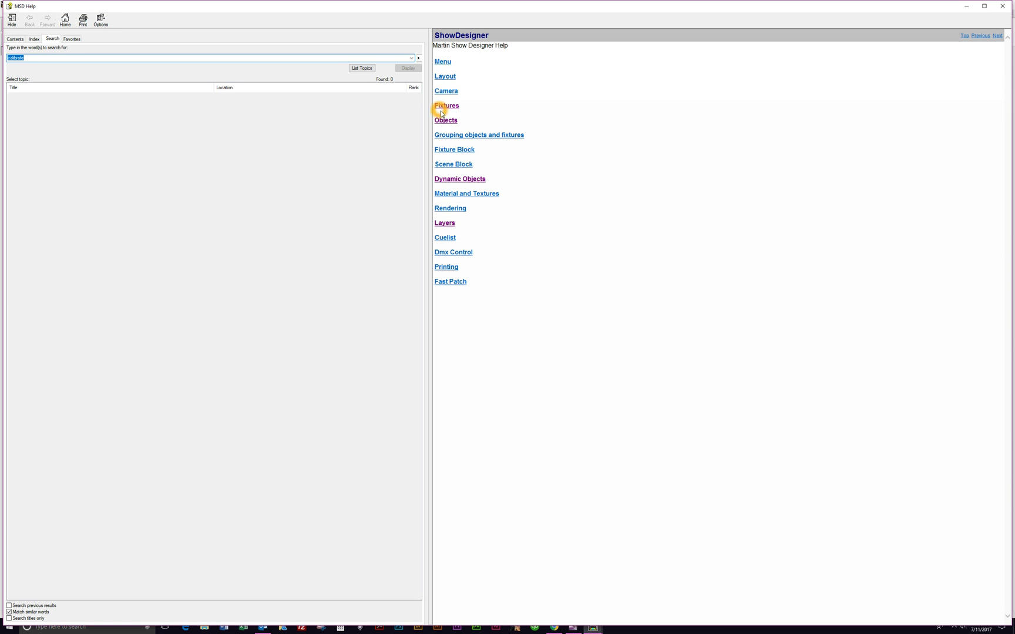
pyautogui.click(441, 119)
pyautogui.click(473, 125)
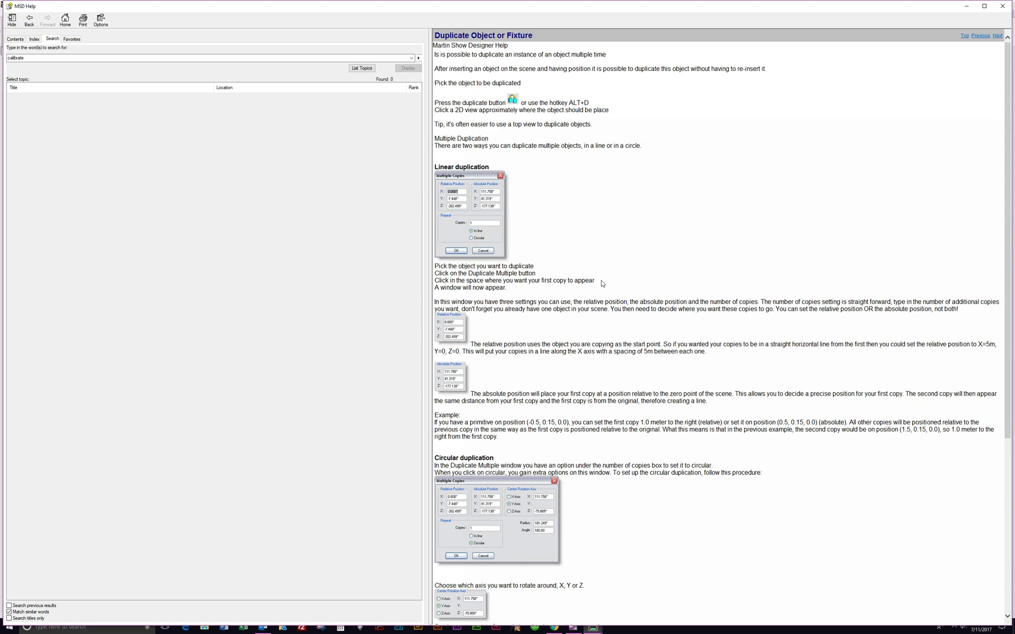
pyautogui.scroll(-5, 500, 319)
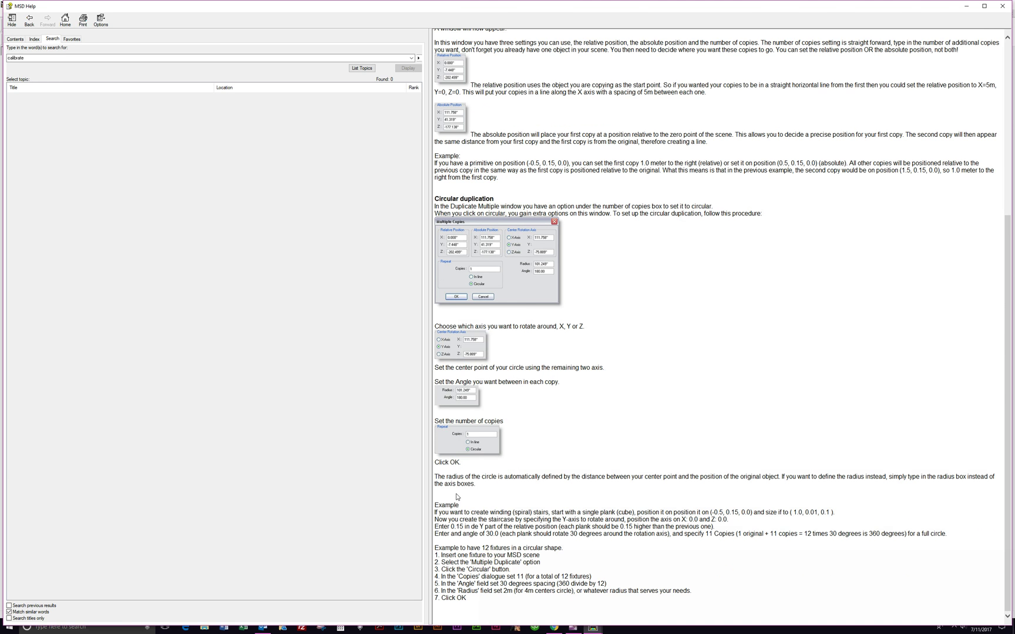
pyautogui.scroll(5, 515, 372)
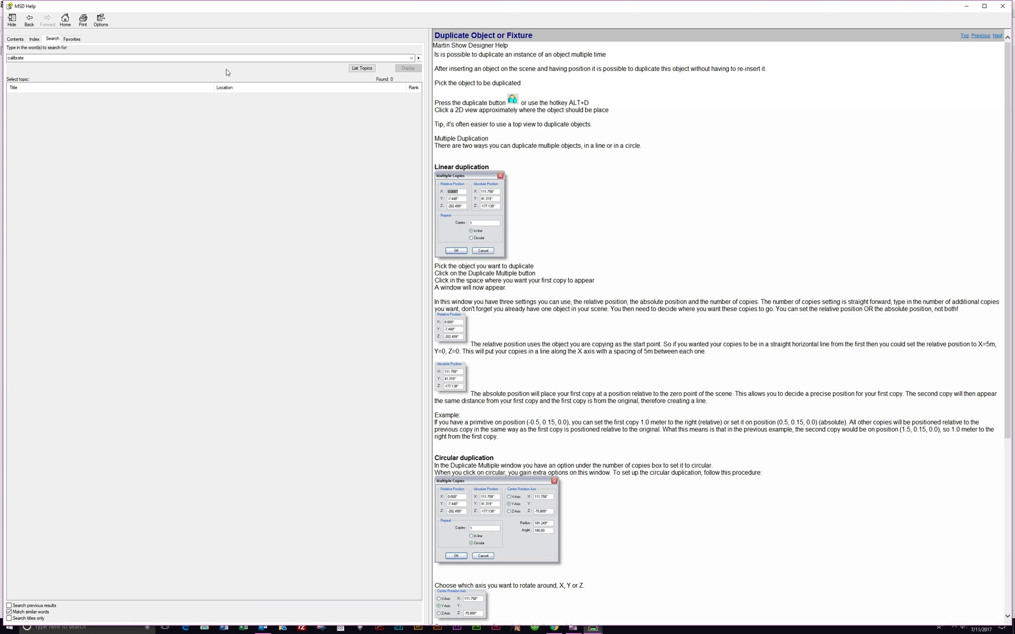